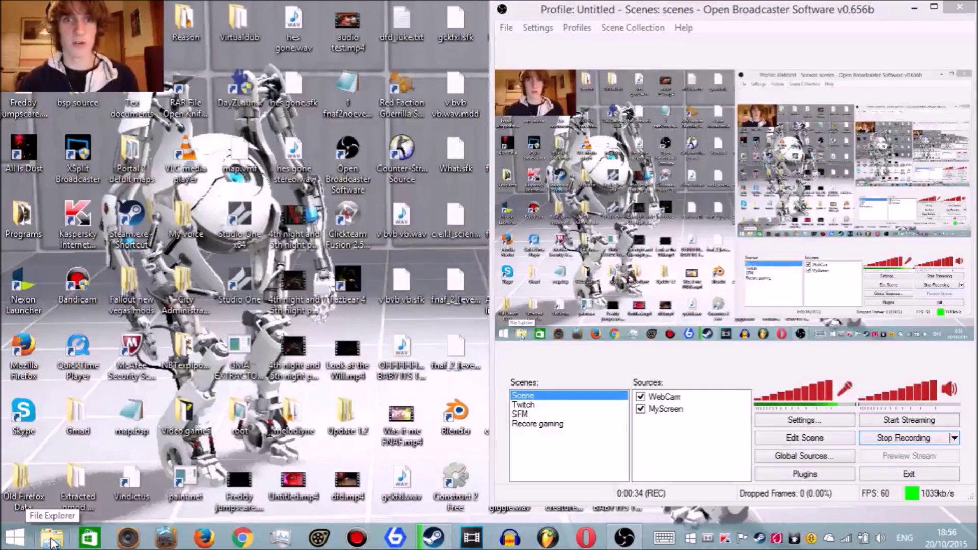
- With OBS recording, bring up a File Explorer window showing This PC
key(alt+Tab)
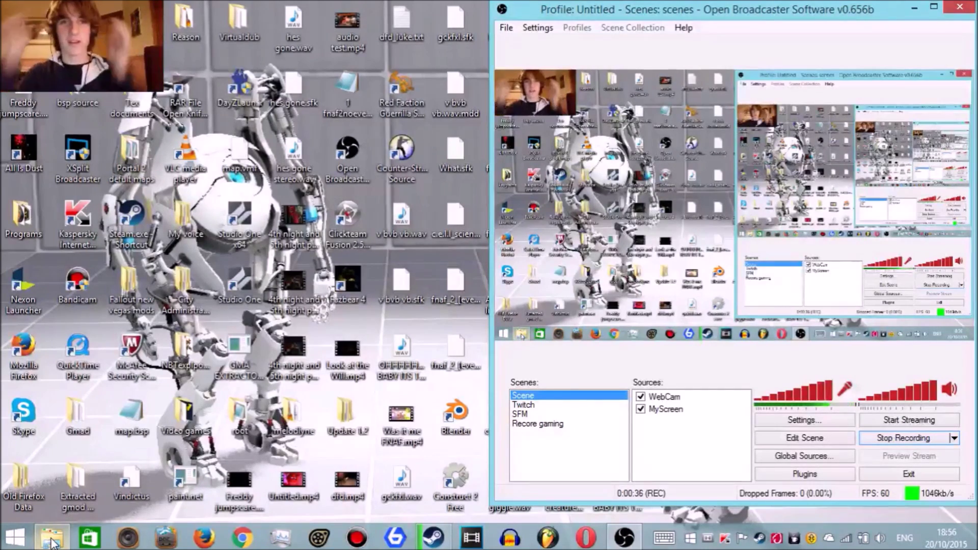
click(53, 542)
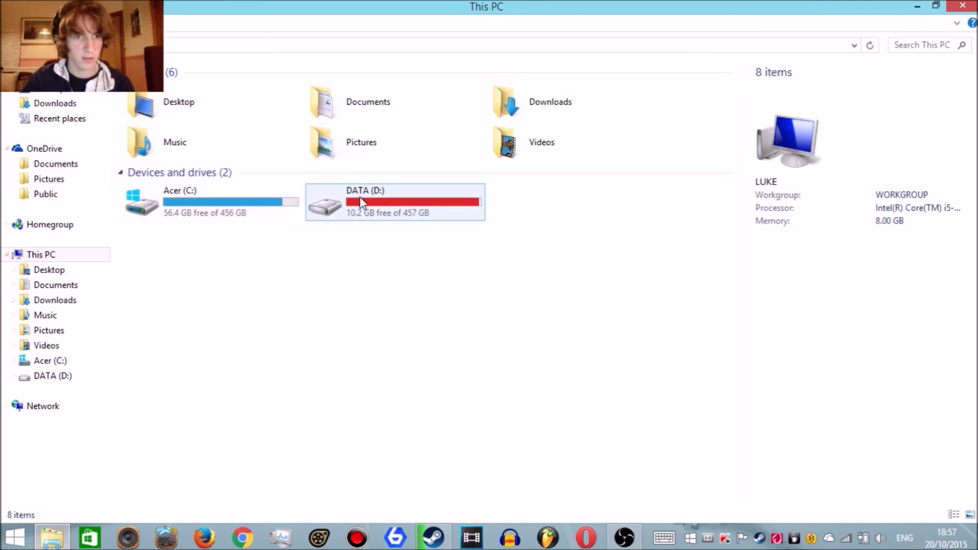
- Navigate from Acer (C:) through Program Files (x86) > Steam into SteamApps and select common
mouse_move(358, 202)
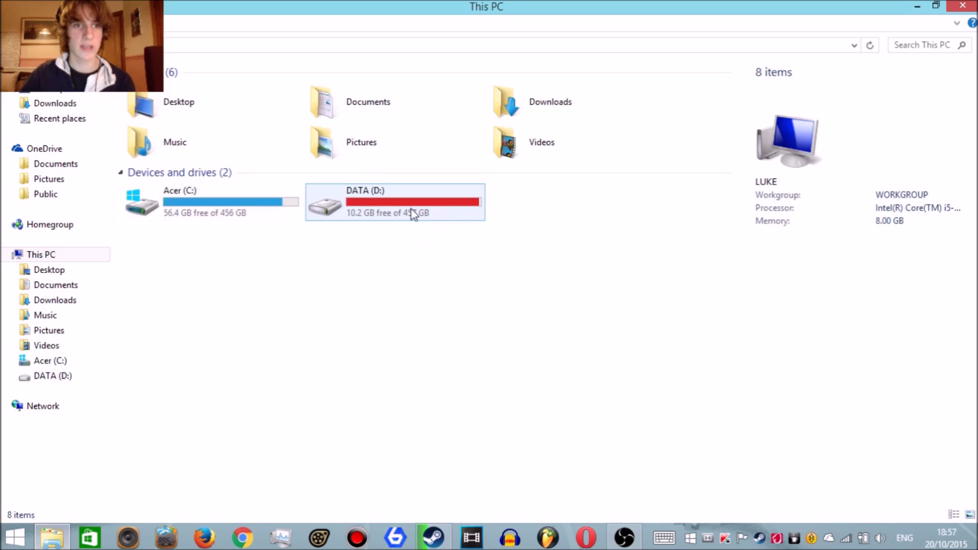
mouse_move(413, 214)
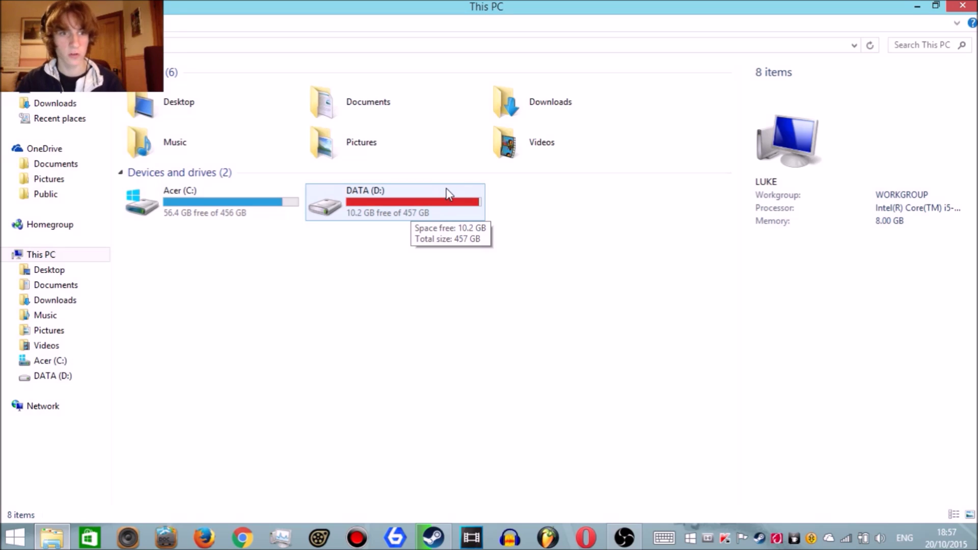
mouse_move(216, 206)
click(216, 206)
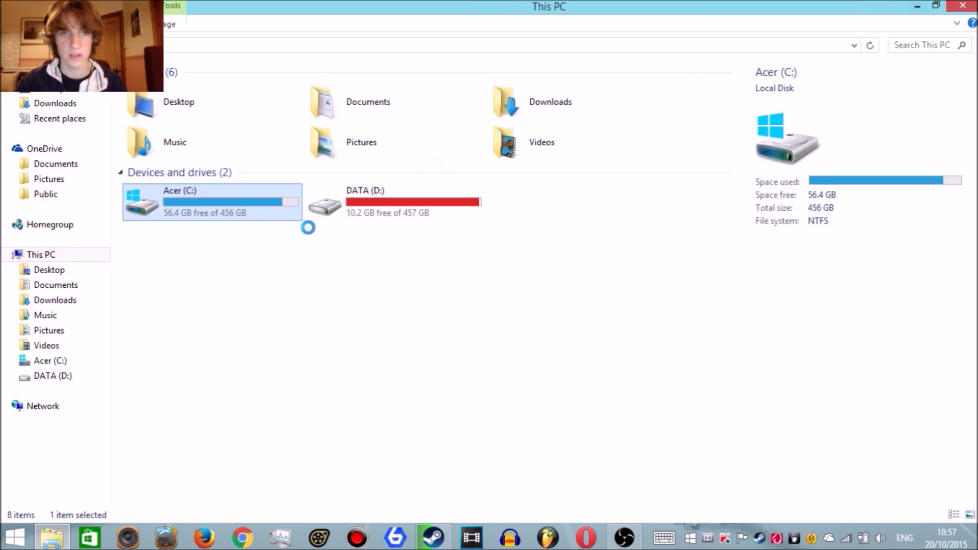
key(Return)
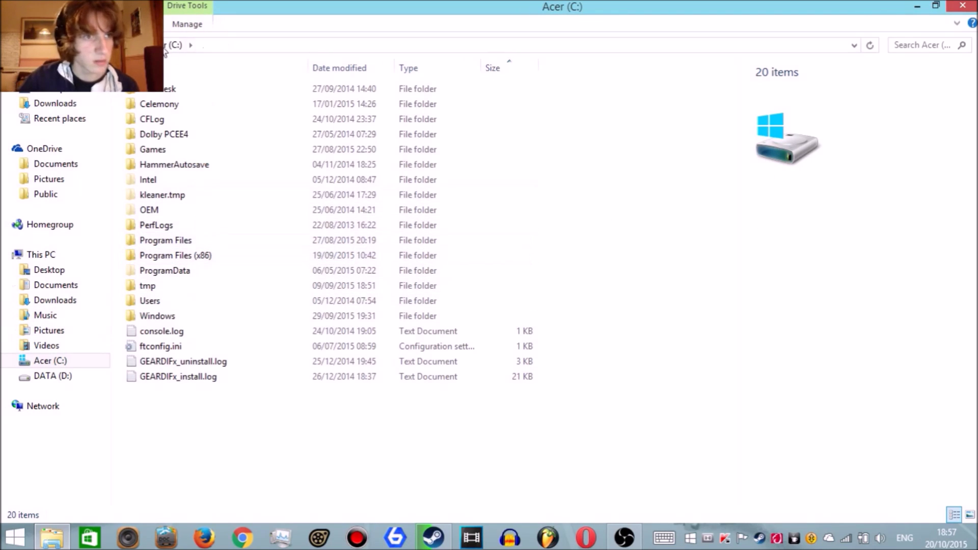
double_click(227, 264)
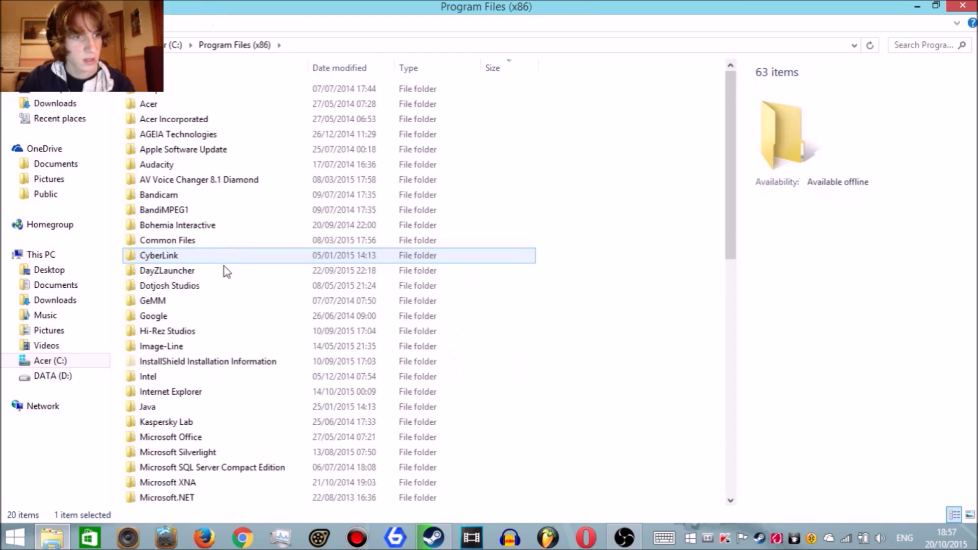
scroll(184, 397, down, 7)
scroll(184, 396, down, 4)
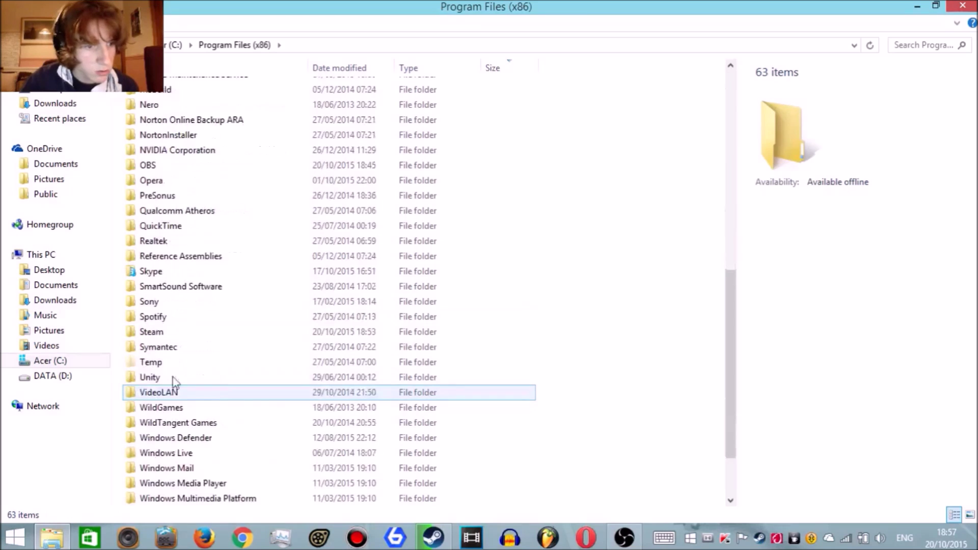
double_click(156, 337)
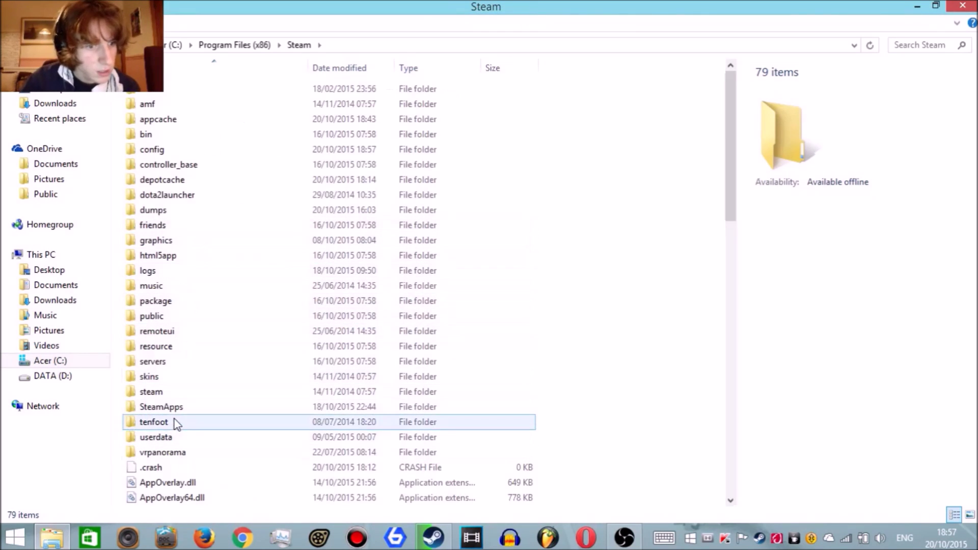
double_click(178, 408)
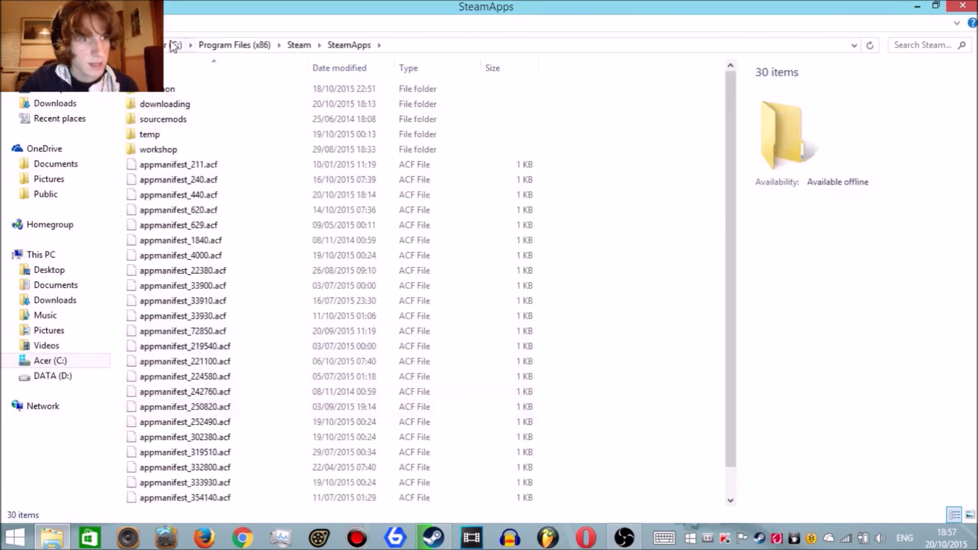
click(170, 91)
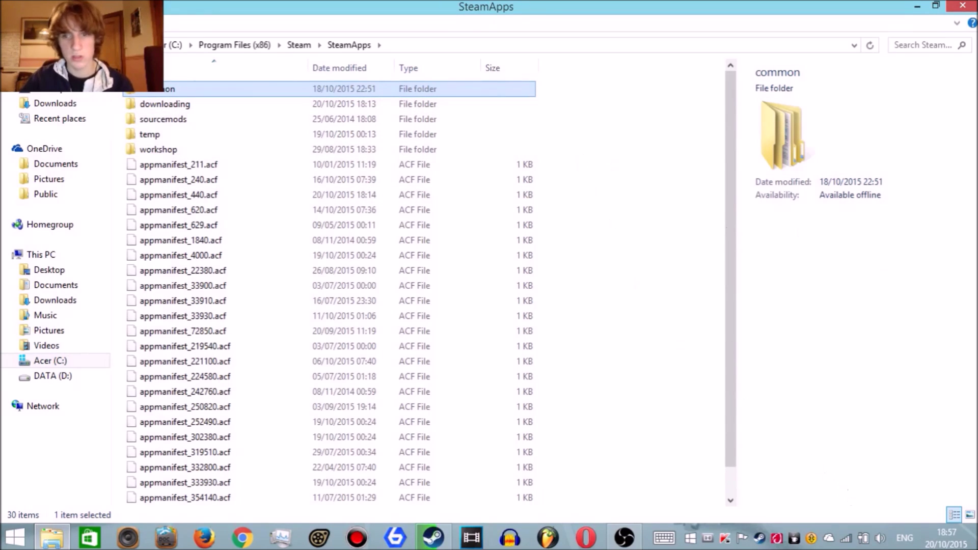
- Create a common folder shortcut and move it onto the desktop, replacing the older shortcut
right_click(303, 94)
click(133, 409)
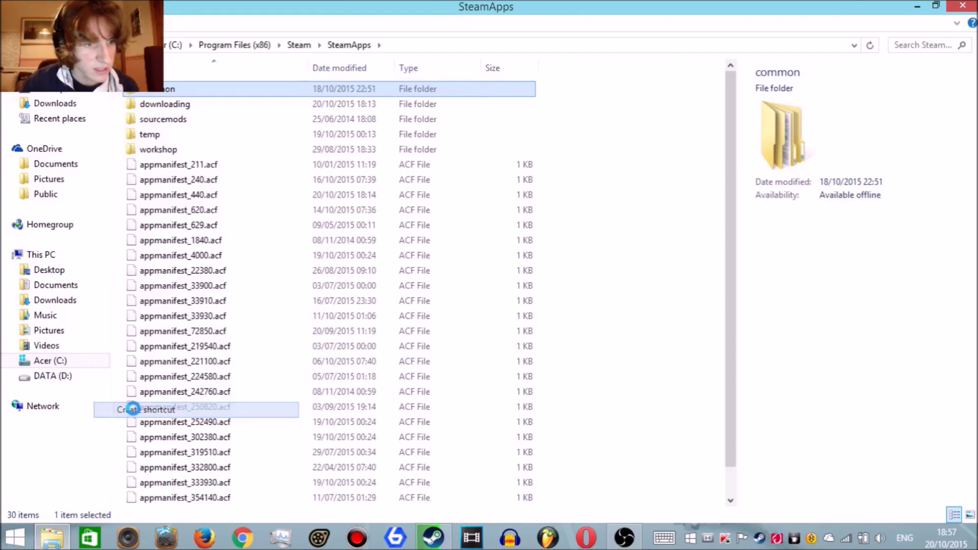
scroll(196, 237, up, 2)
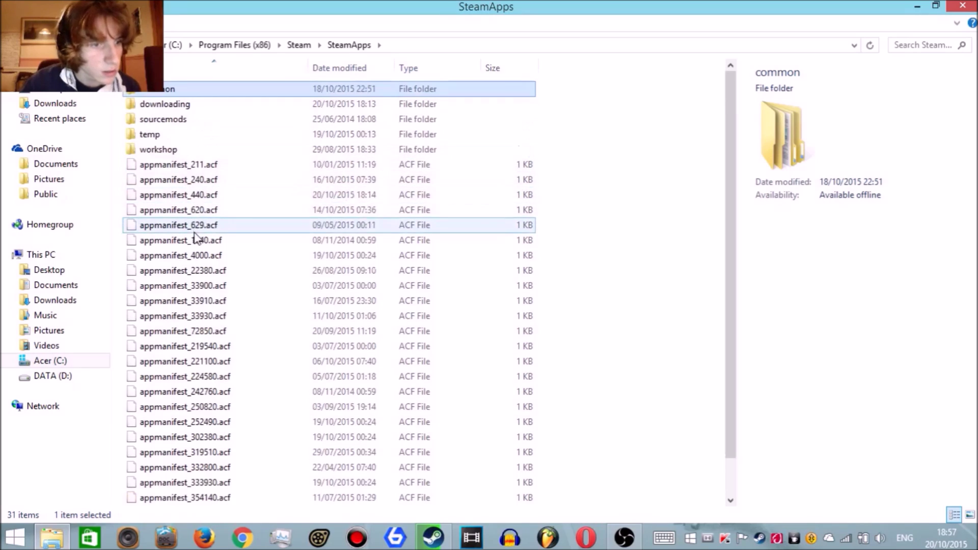
scroll(194, 105, down, 1)
click(170, 482)
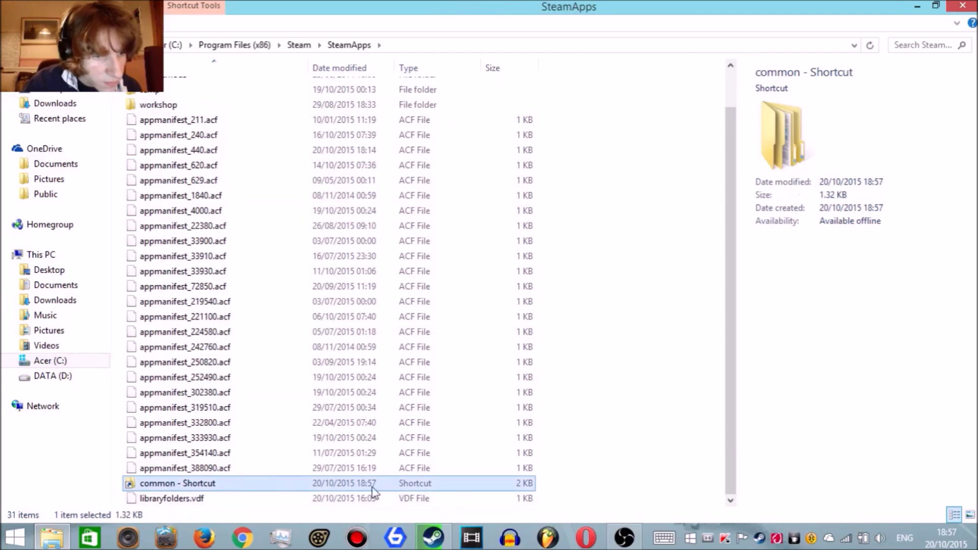
drag(957, 510, 681, 362)
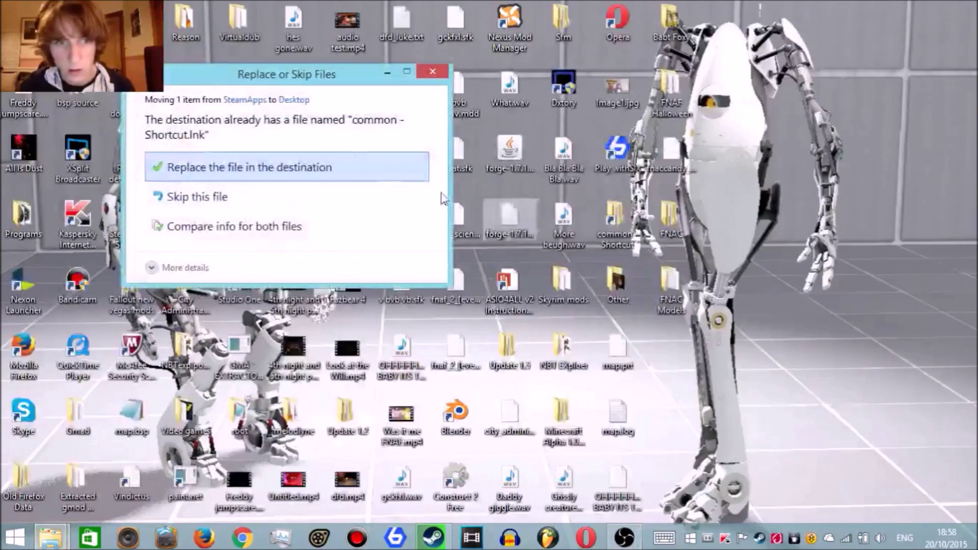
click(362, 176)
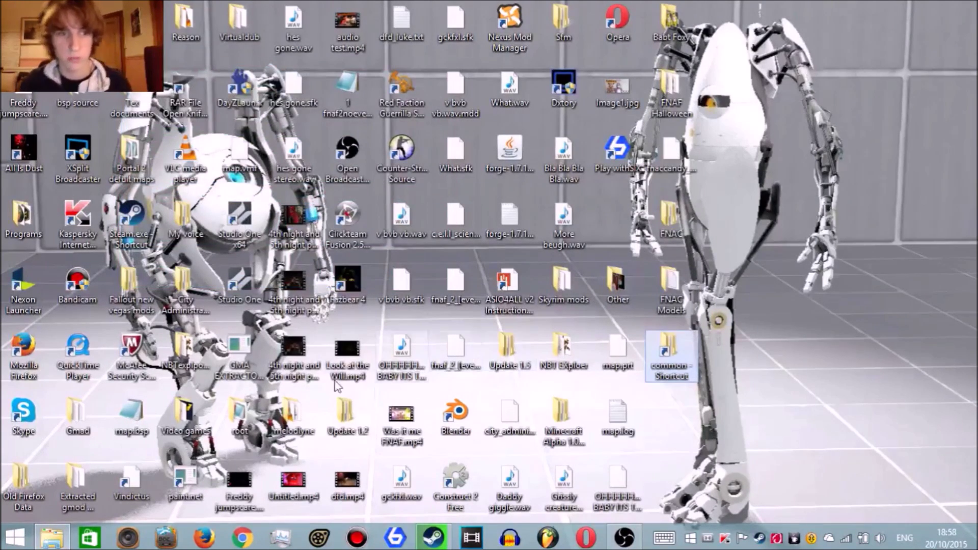
click(54, 538)
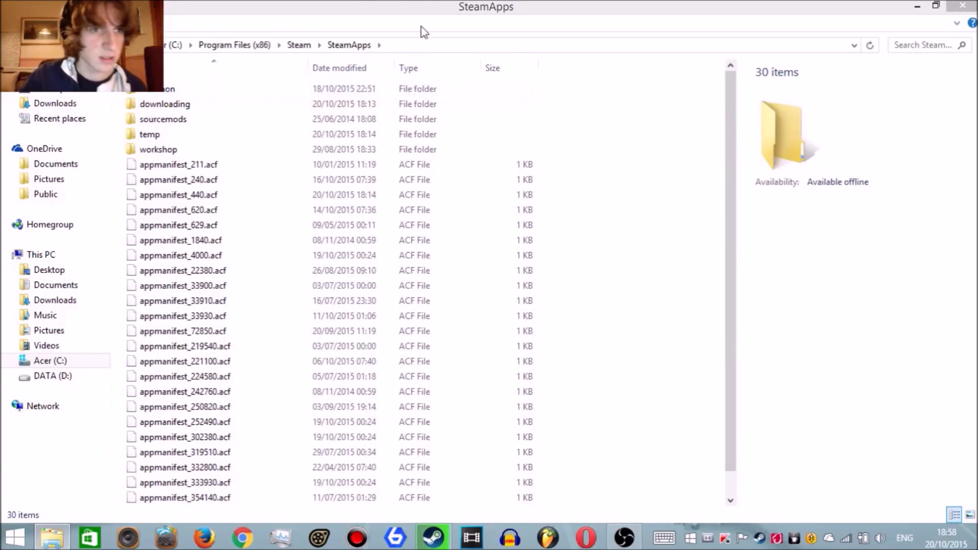
- Go from common into GarrysMod > garrysmod > addons, showing the 291 GMA files
double_click(169, 91)
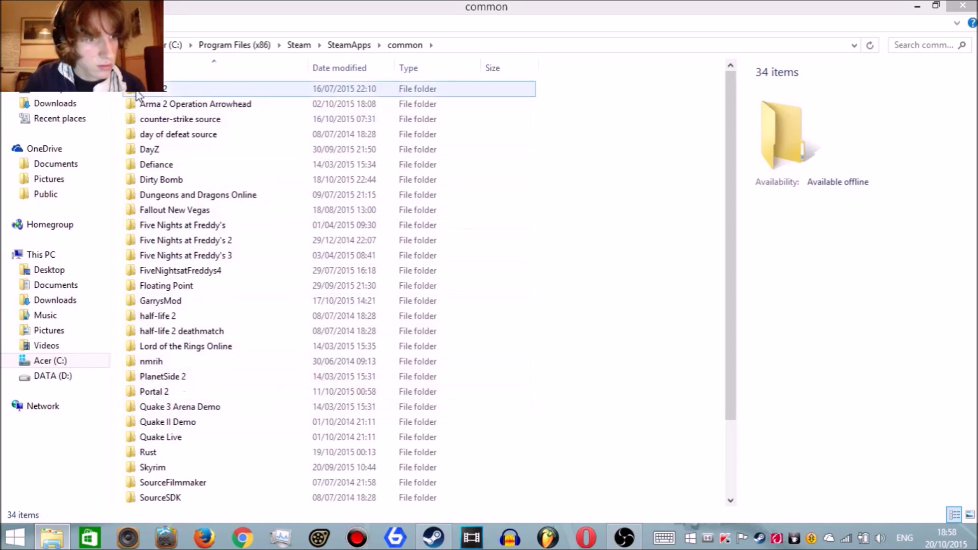
click(156, 300)
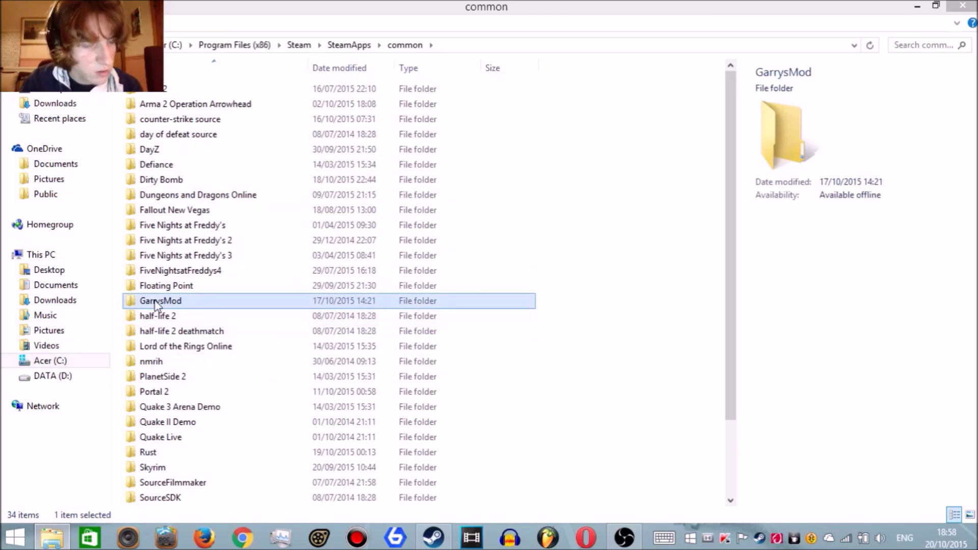
double_click(156, 301)
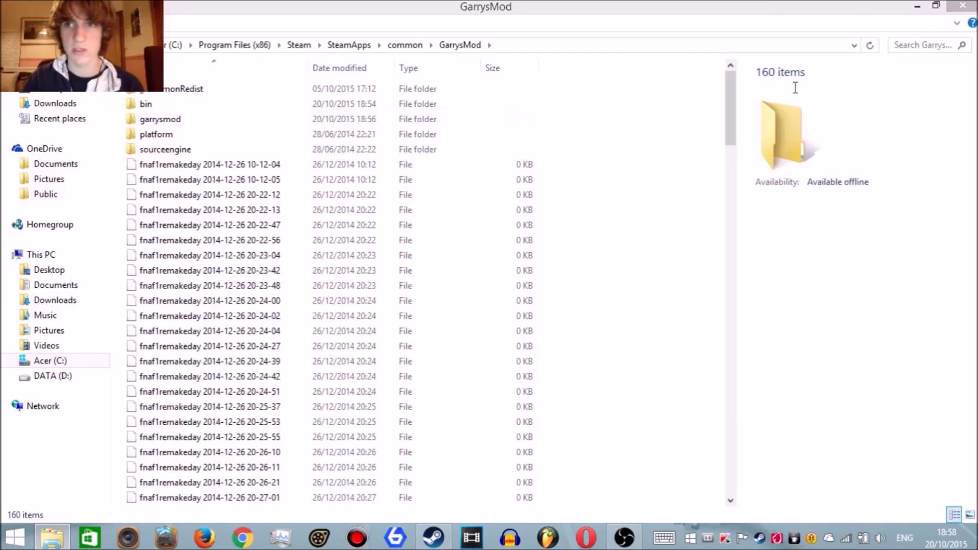
click(194, 121)
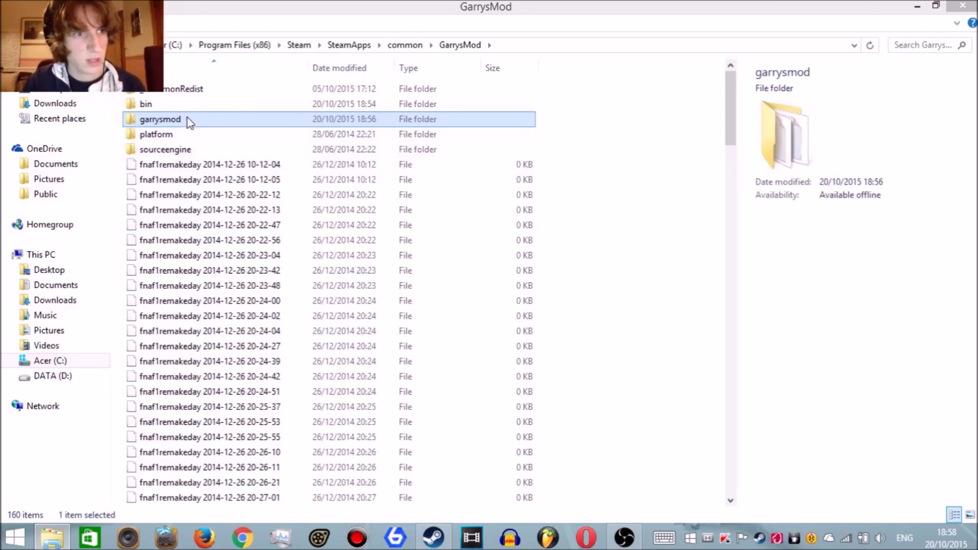
mouse_move(192, 123)
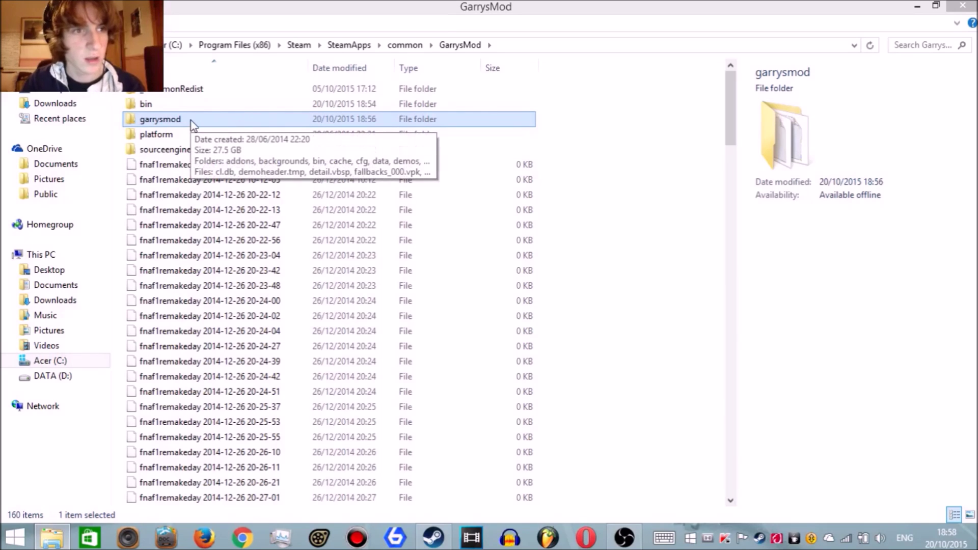
double_click(159, 121)
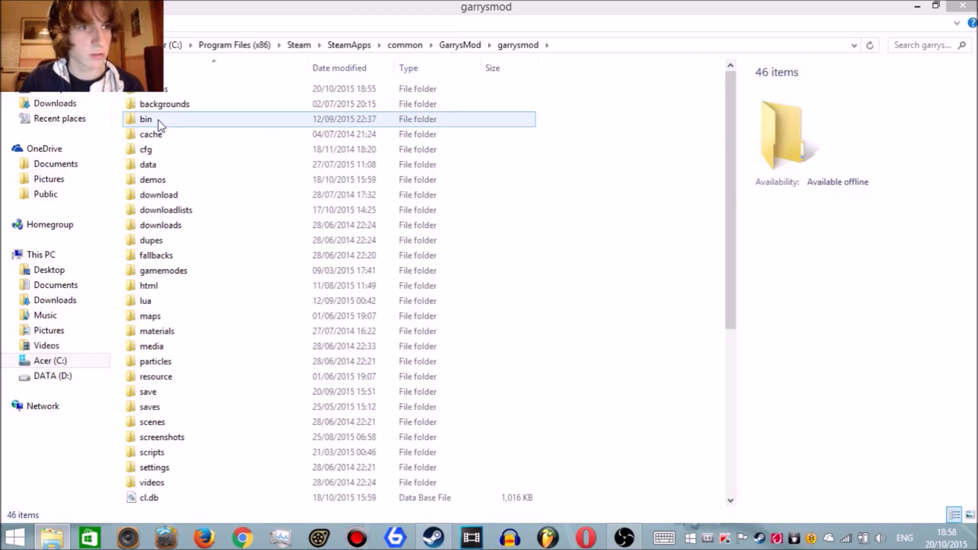
double_click(162, 90)
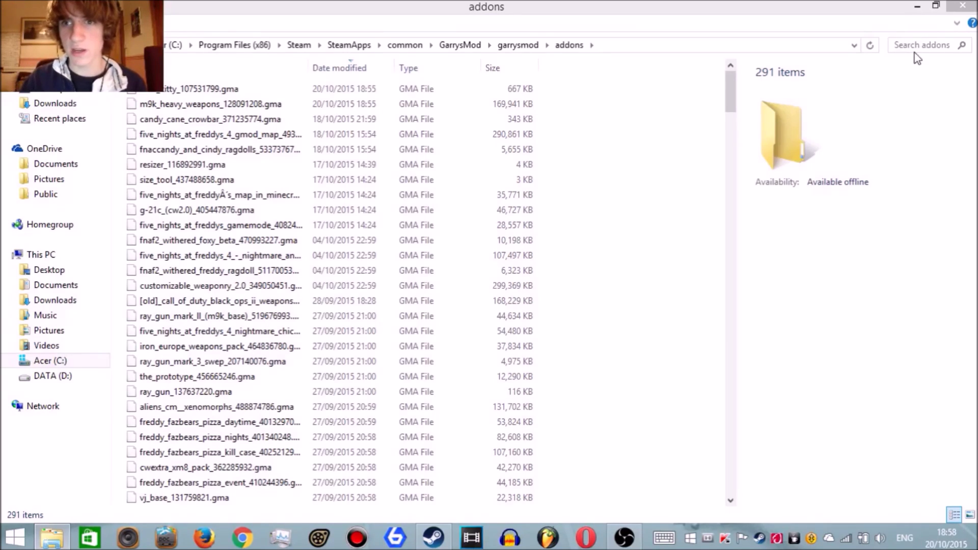
- Search addons for 'foxy', browse the five results, then clear it and select cute_kitty_107531799.gma
click(934, 51)
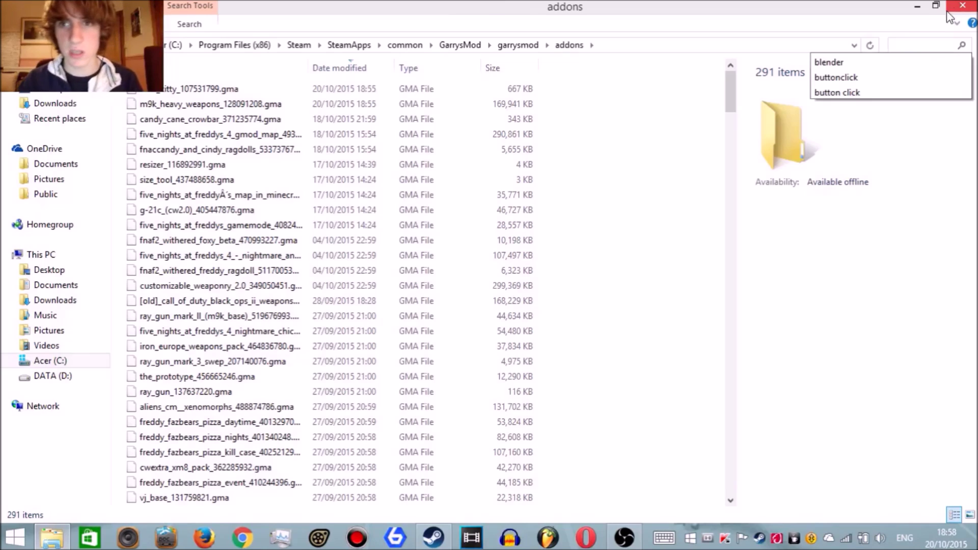
text(foxy)
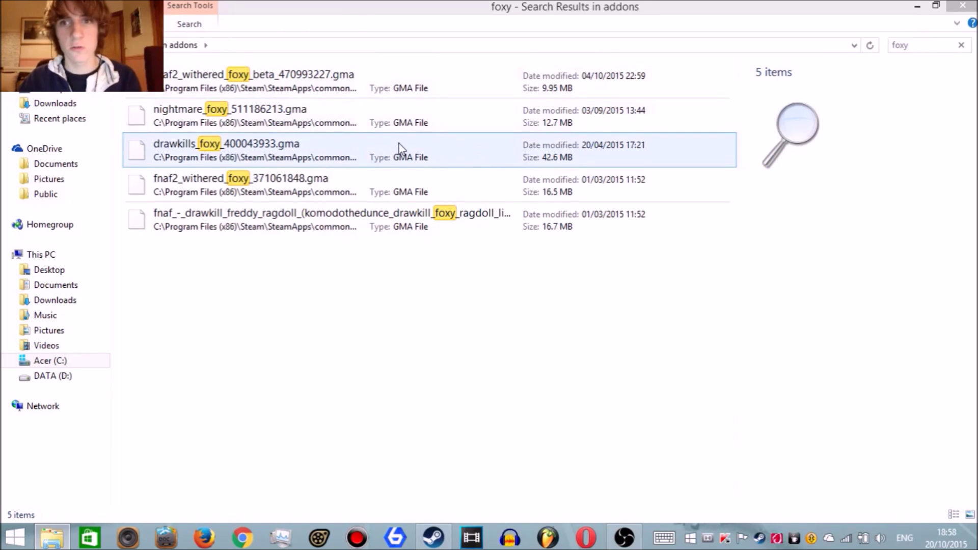
click(269, 94)
click(268, 116)
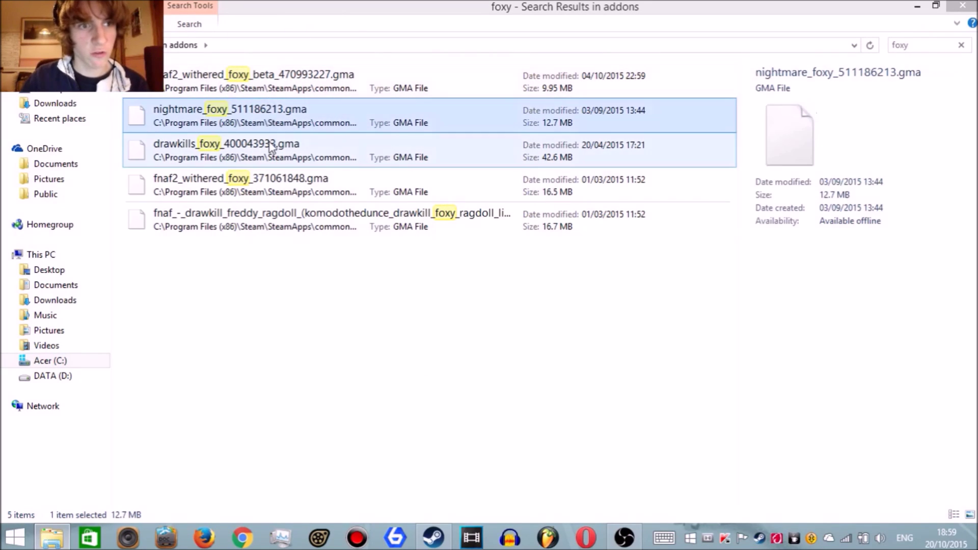
click(268, 149)
click(266, 194)
click(269, 227)
click(425, 264)
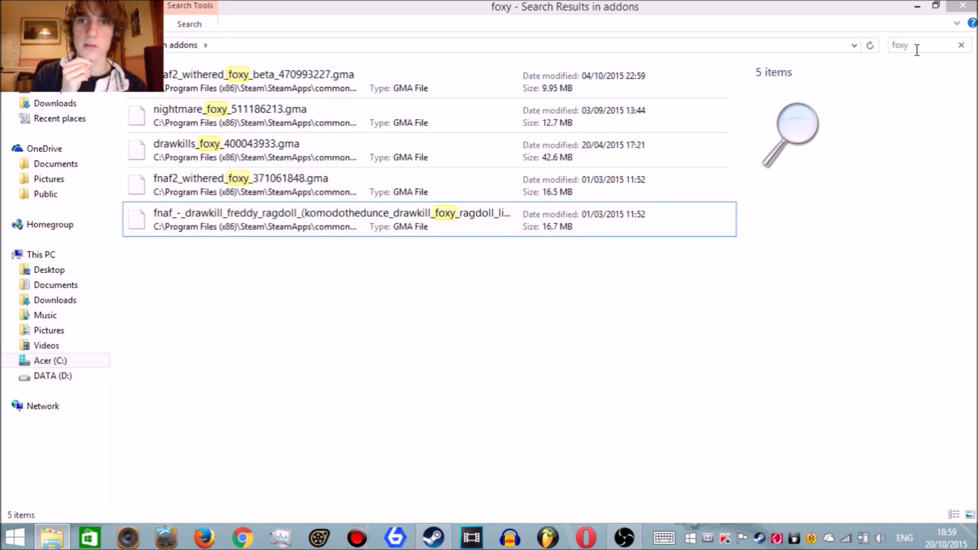
click(898, 46)
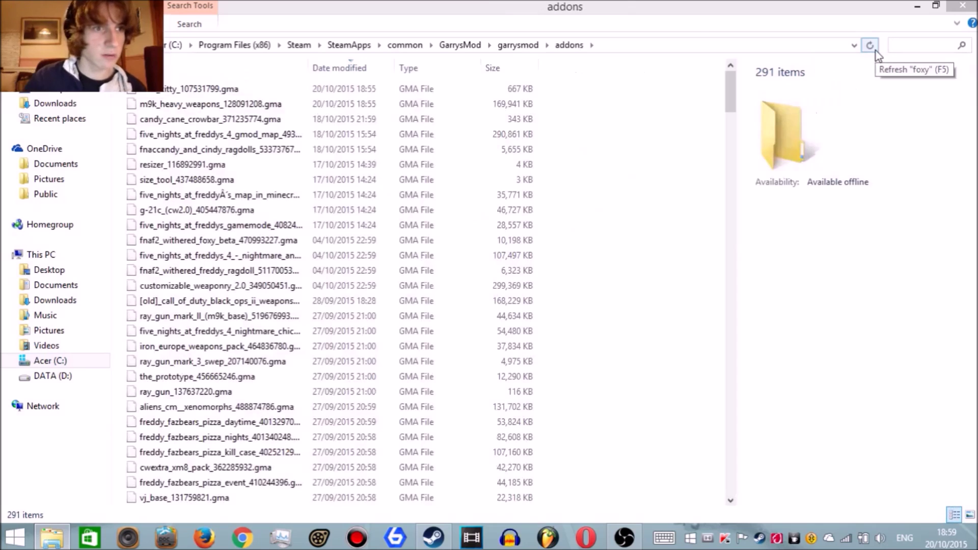
click(222, 88)
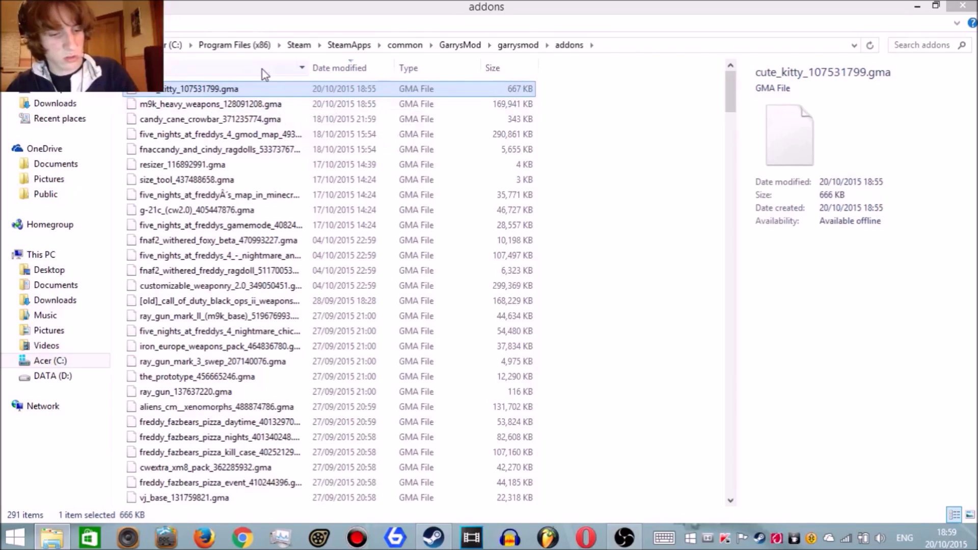
- Copy cute_kitty_107531799.gma, minimize the addons window, and launch the desktop GMA extractor
right_click(223, 84)
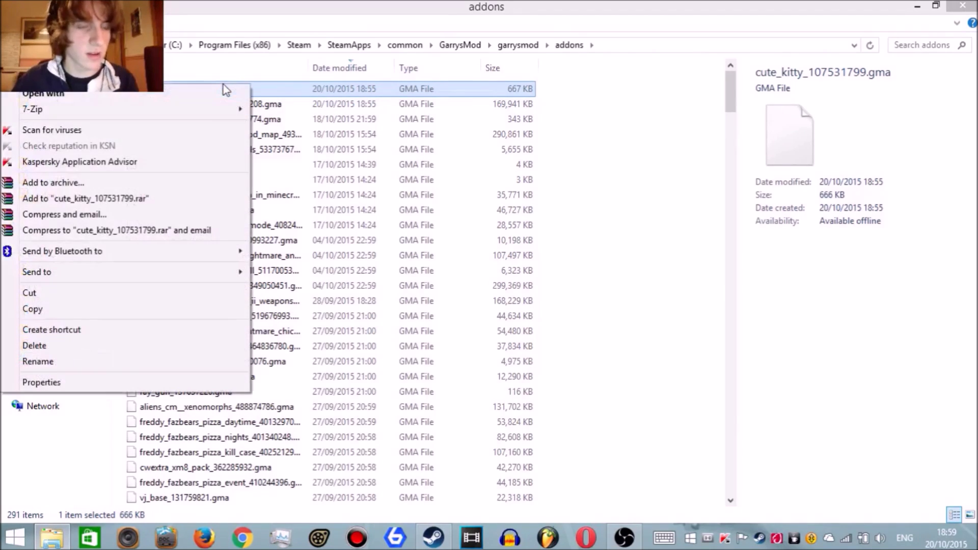
click(33, 309)
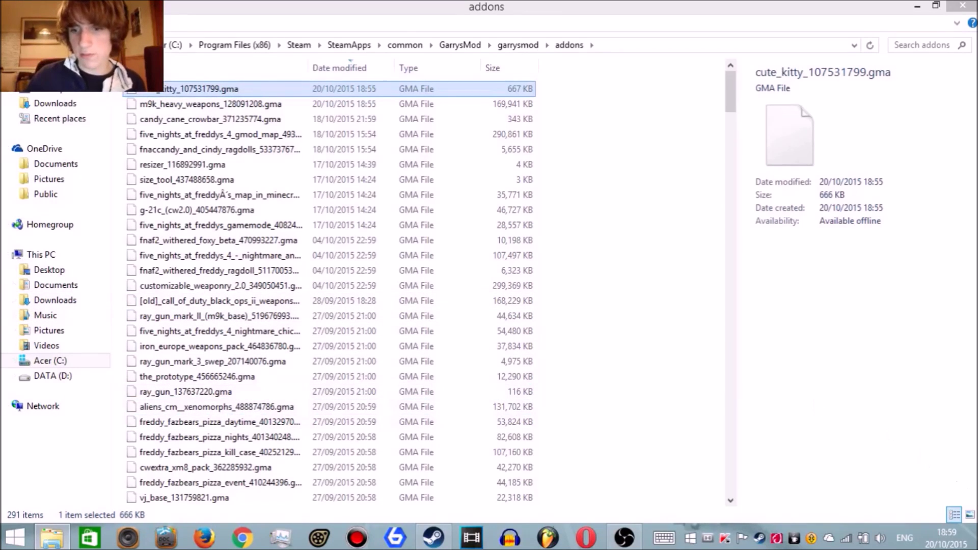
click(976, 540)
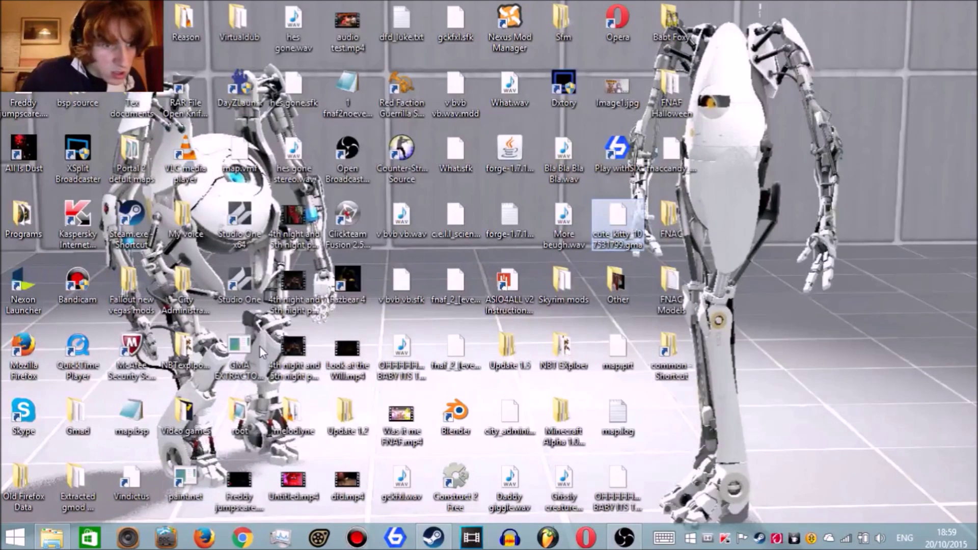
click(234, 364)
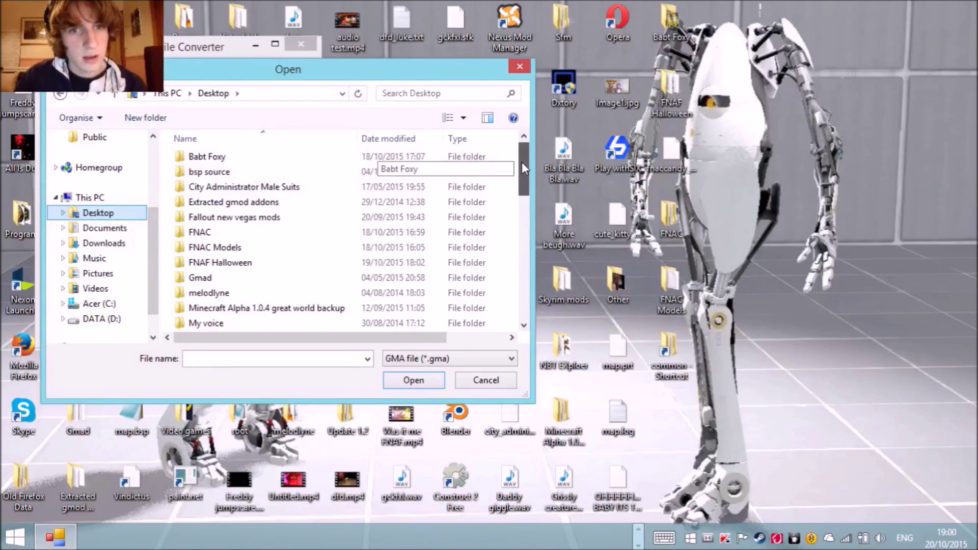
- Extract cute_kitty_107531799.gma with the converter, then open the new Cute Kitty desktop folder
drag(521, 162, 516, 287)
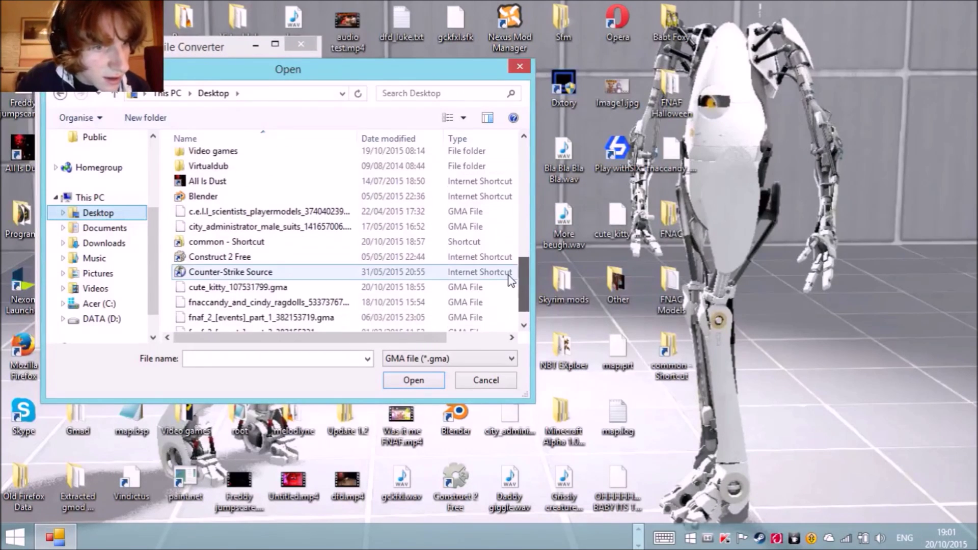
click(234, 288)
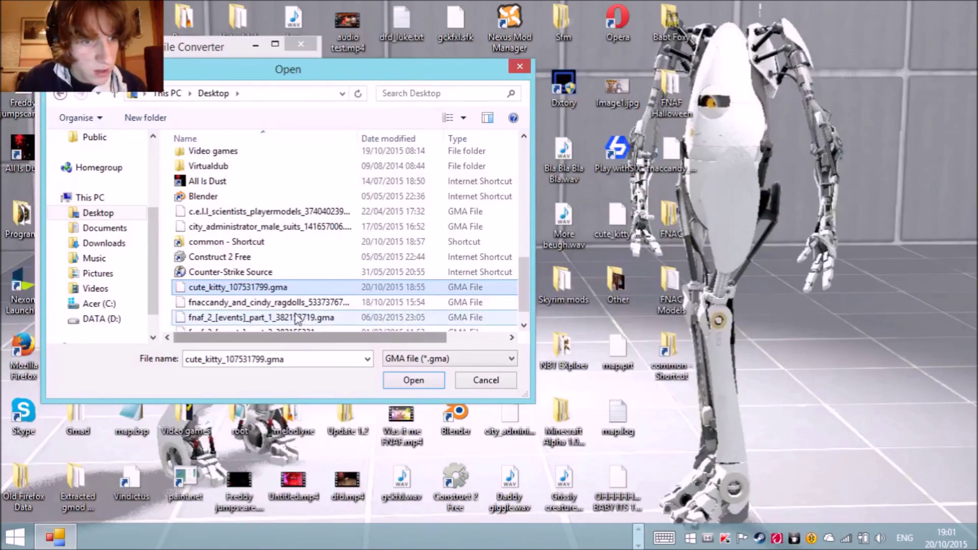
click(414, 381)
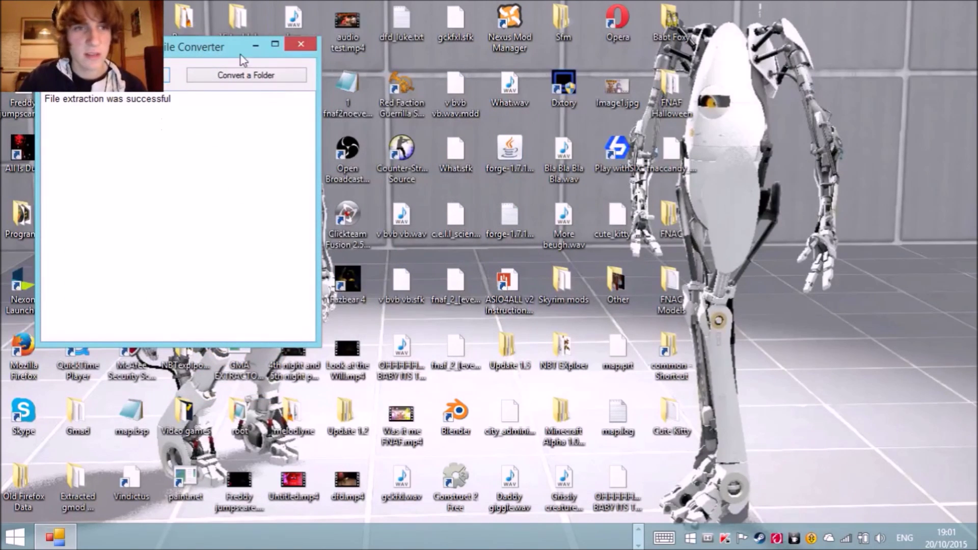
click(304, 49)
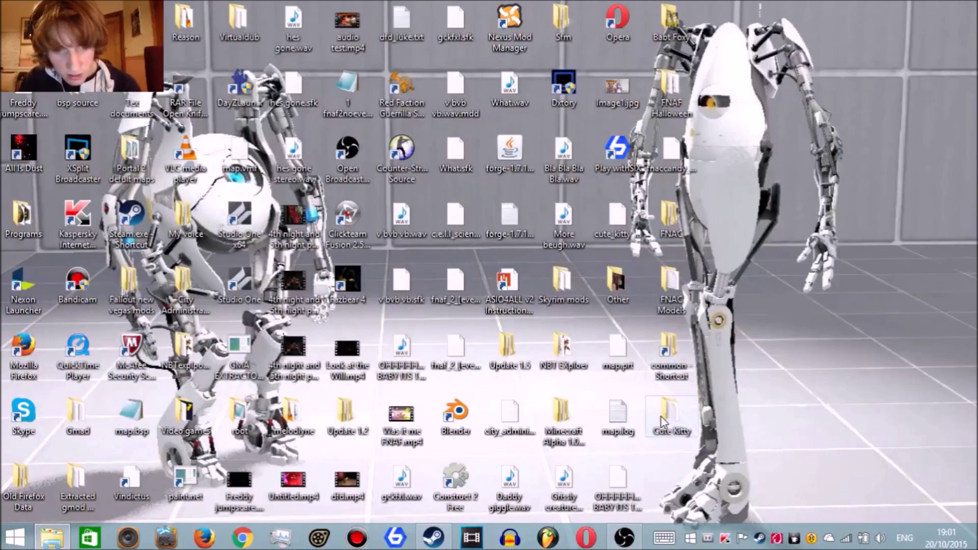
double_click(662, 416)
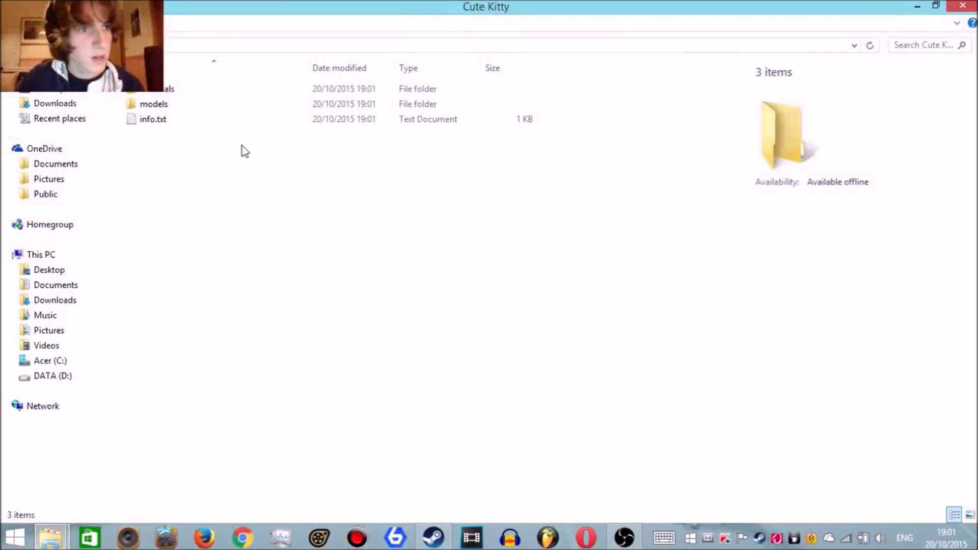
double_click(169, 108)
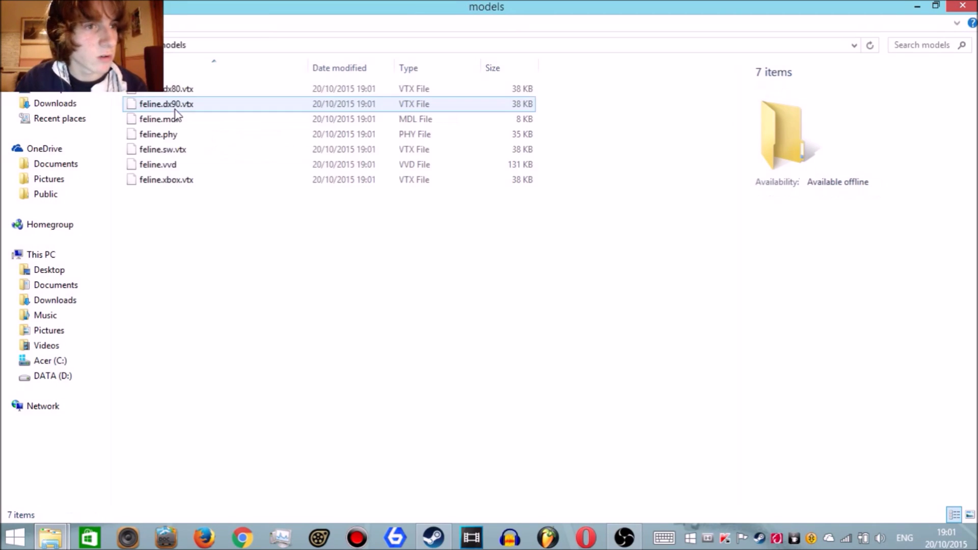
key(BackSpace)
double_click(169, 92)
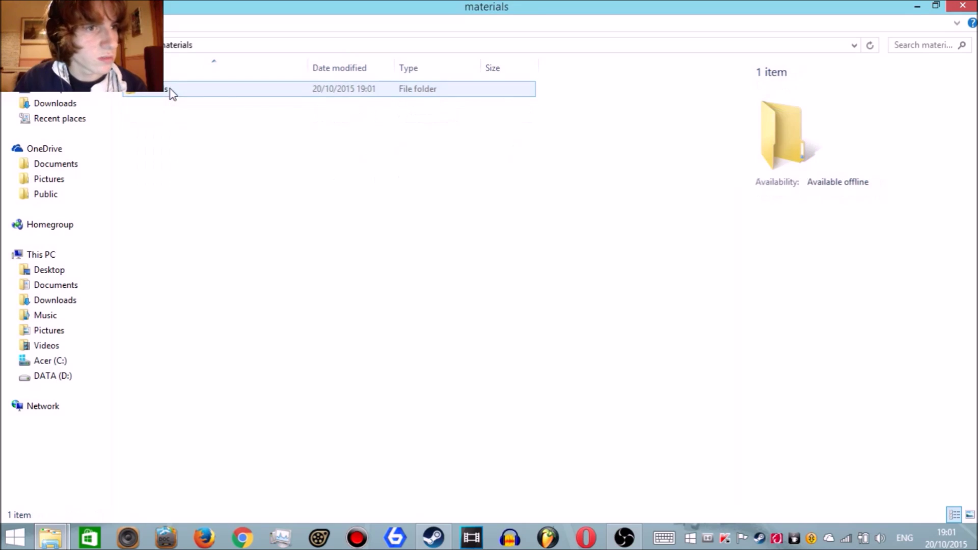
double_click(158, 92)
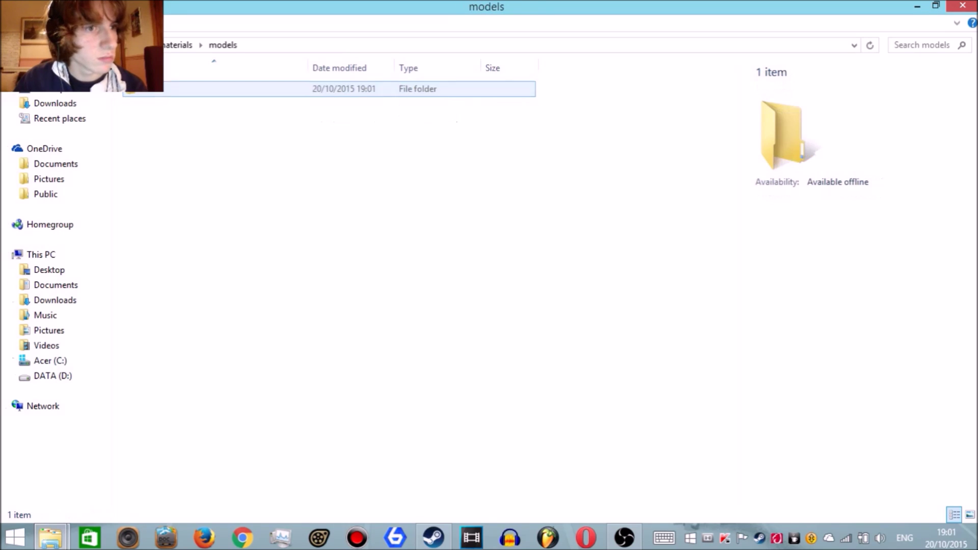
double_click(204, 94)
key(BackSpace)
key(BackSpace)
key(BackSpace)
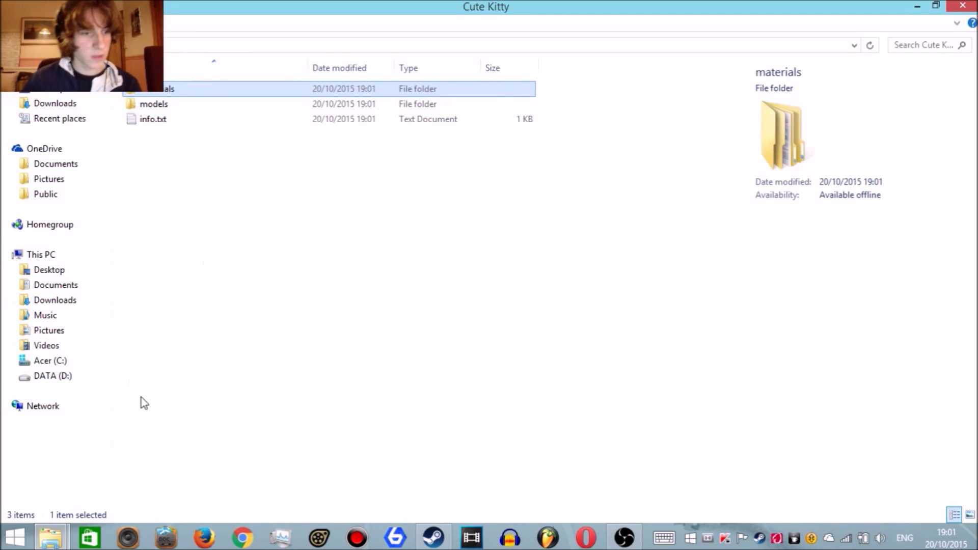
mouse_move(66, 530)
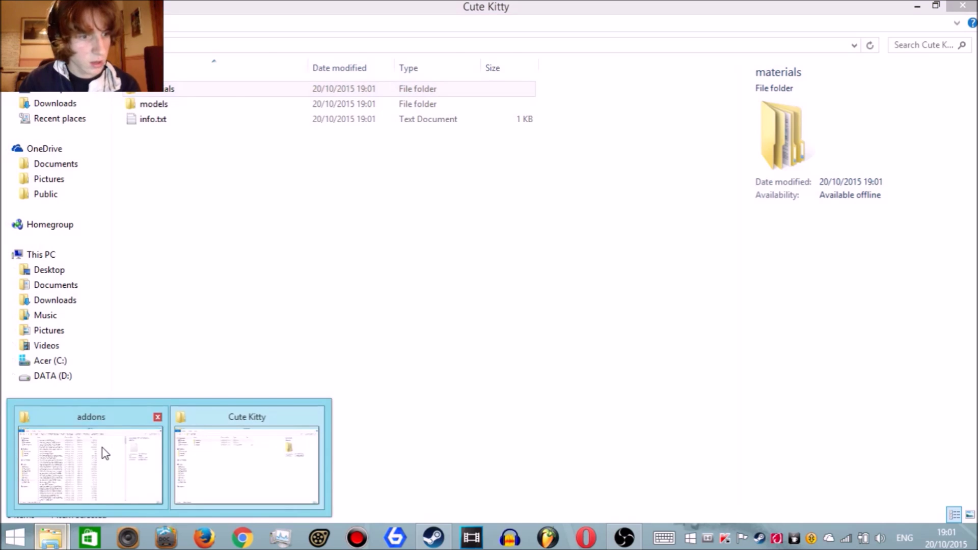
- From the addons window, go up to common and into SourceFilmmaker > game > usermod
click(104, 453)
click(45, 542)
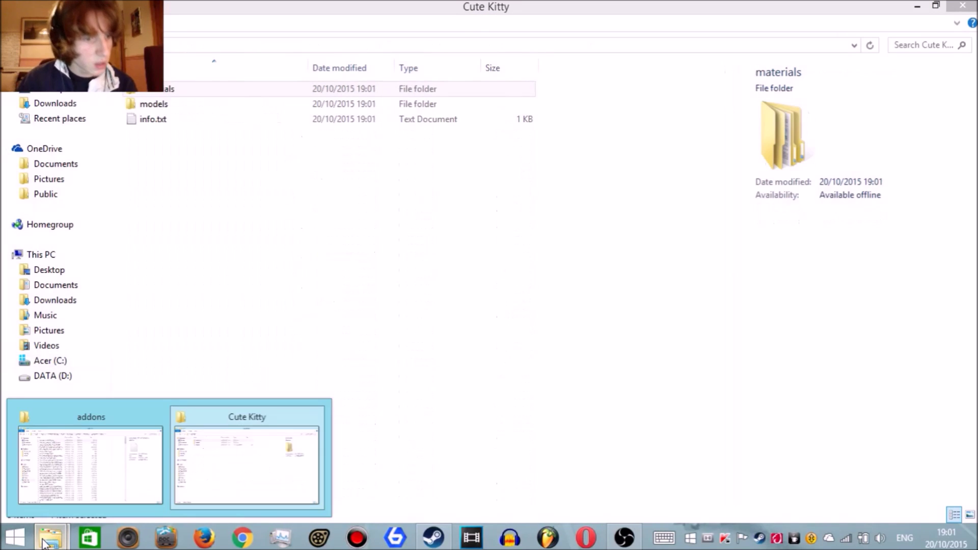
click(59, 482)
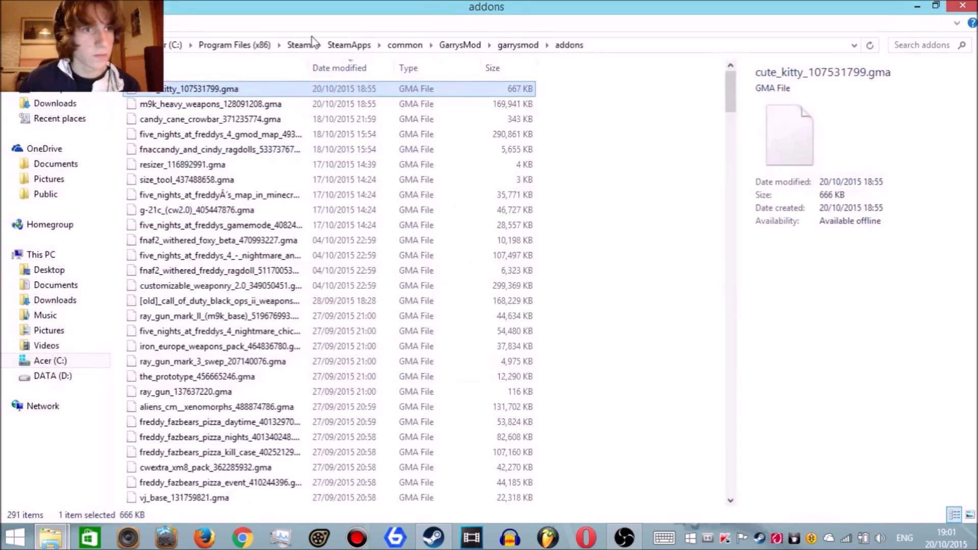
click(415, 46)
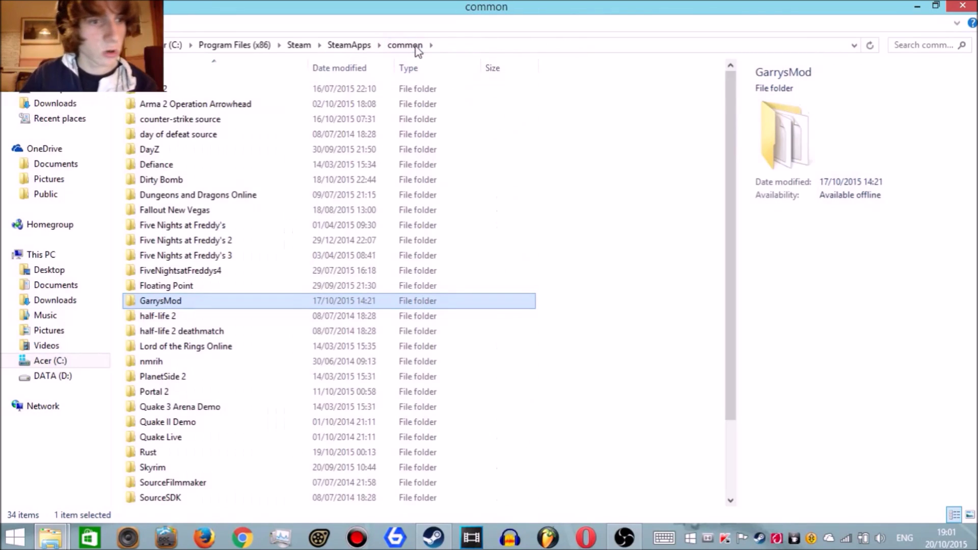
click(168, 487)
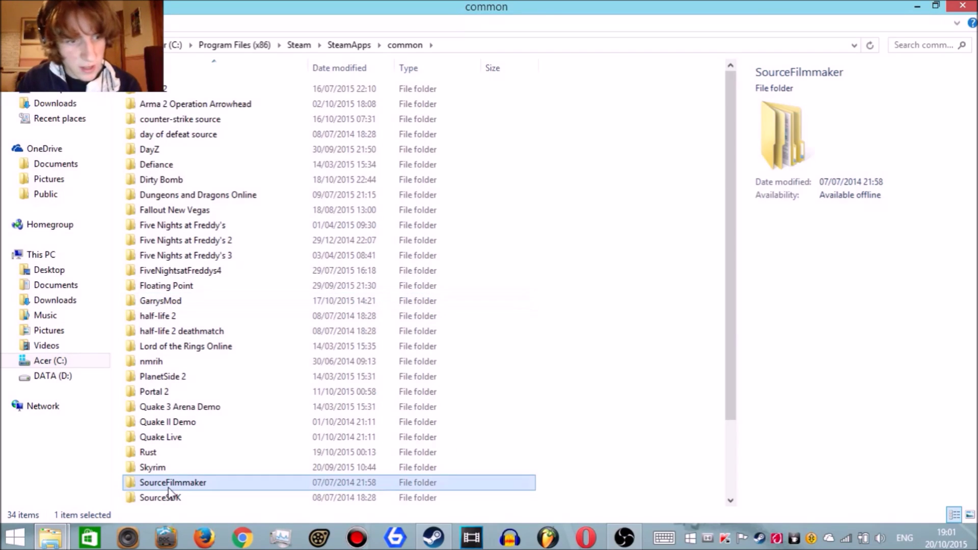
double_click(194, 486)
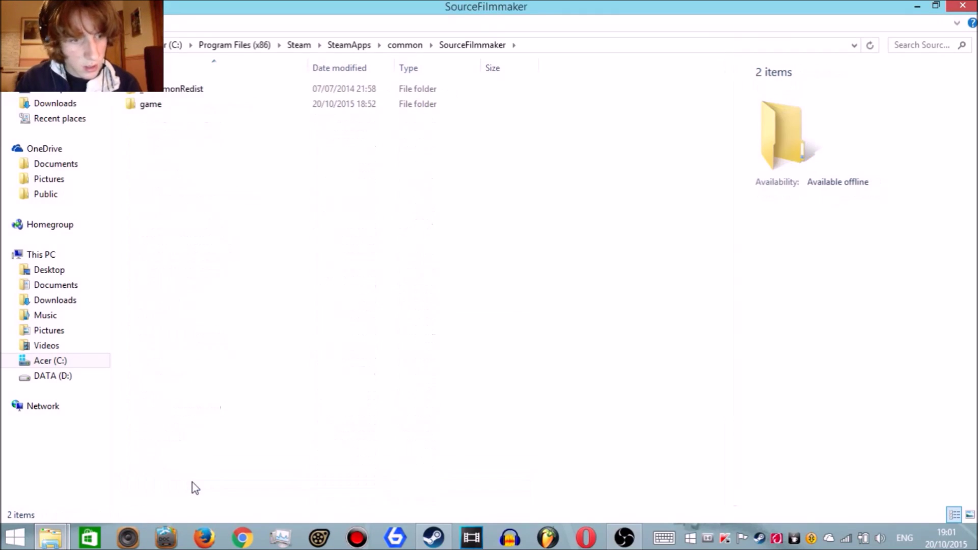
click(158, 107)
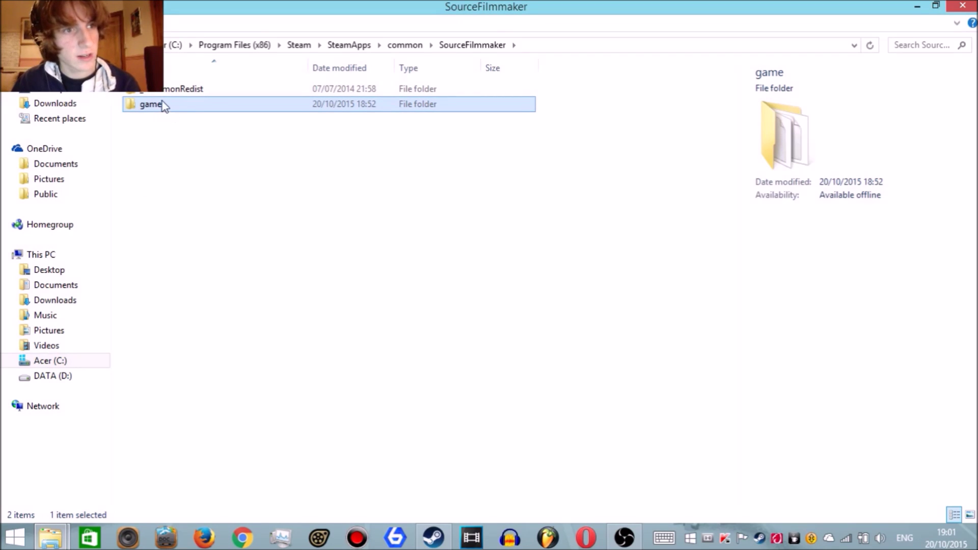
double_click(164, 107)
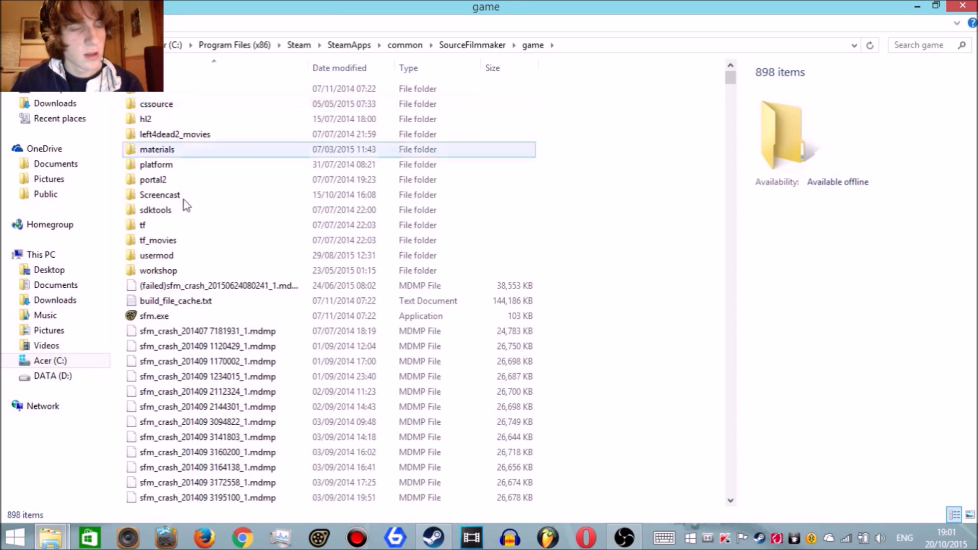
double_click(175, 258)
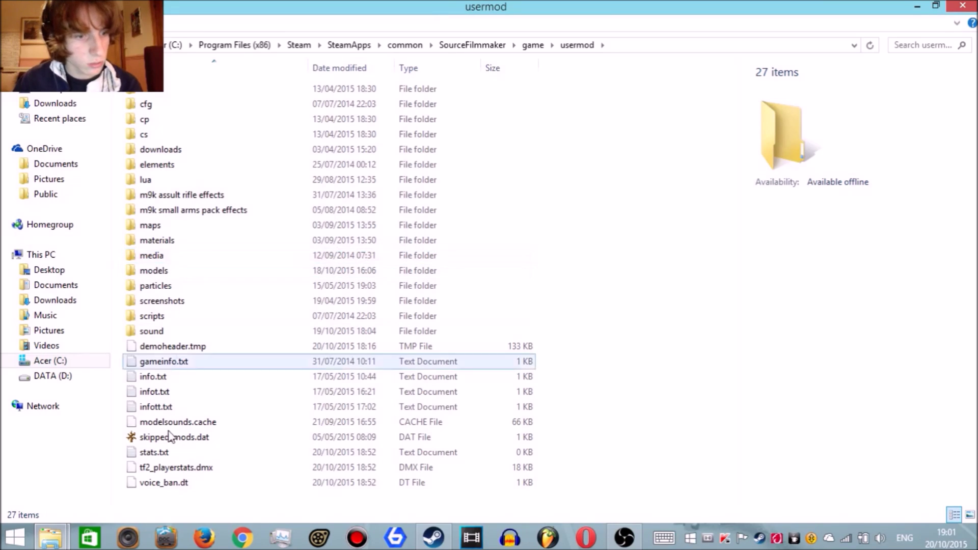
- Open the extracted addon's materials folder and usermod's materials\models folder in separate windows
click(51, 537)
click(251, 452)
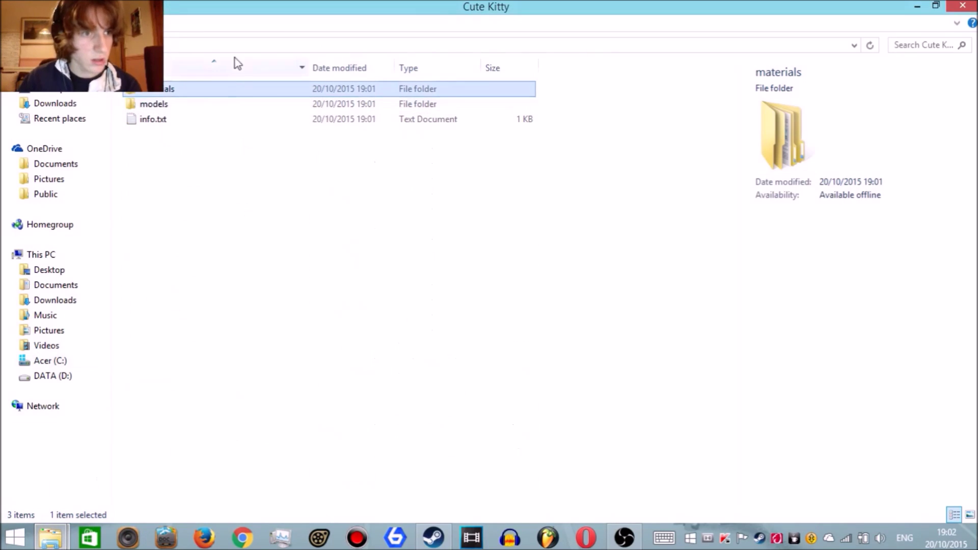
double_click(185, 91)
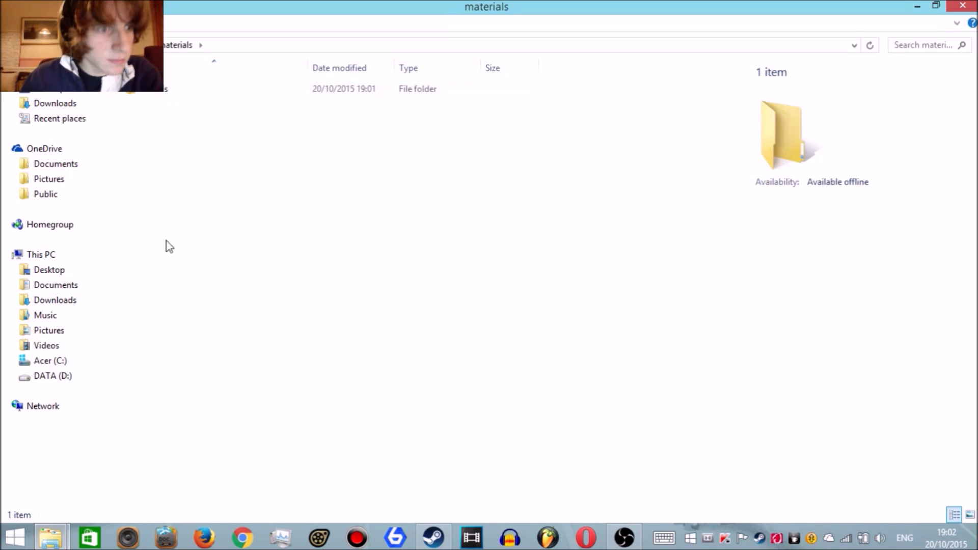
right_click(56, 544)
click(53, 540)
click(97, 466)
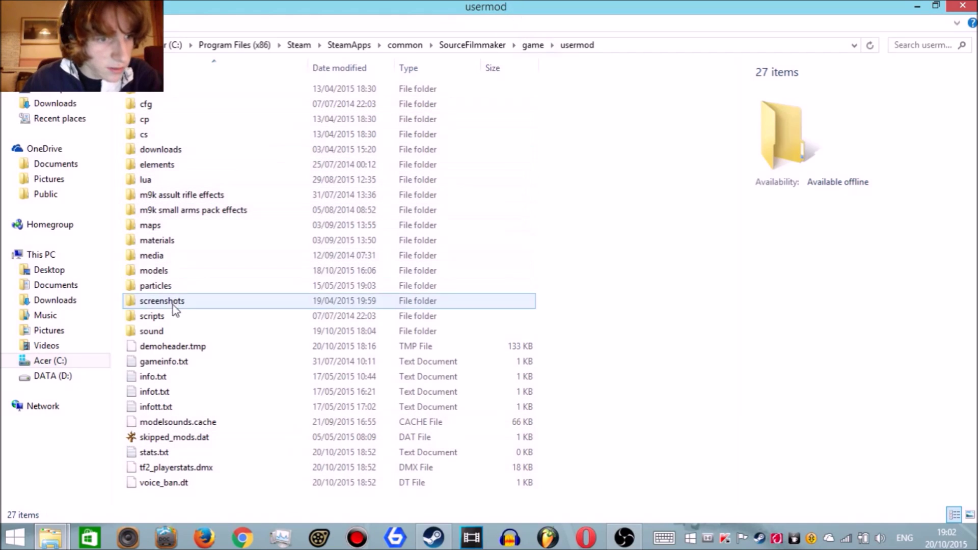
double_click(168, 243)
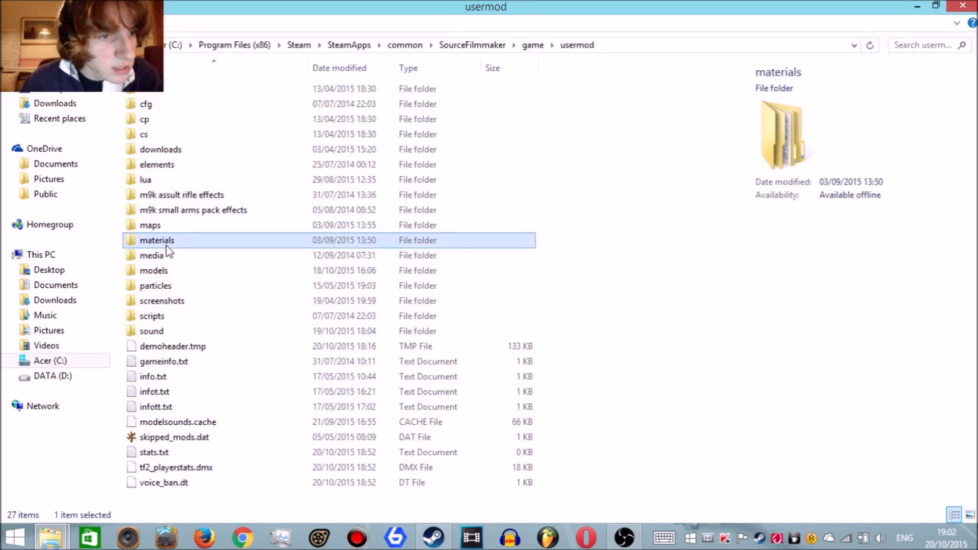
click(216, 407)
scroll(216, 408, down, 6)
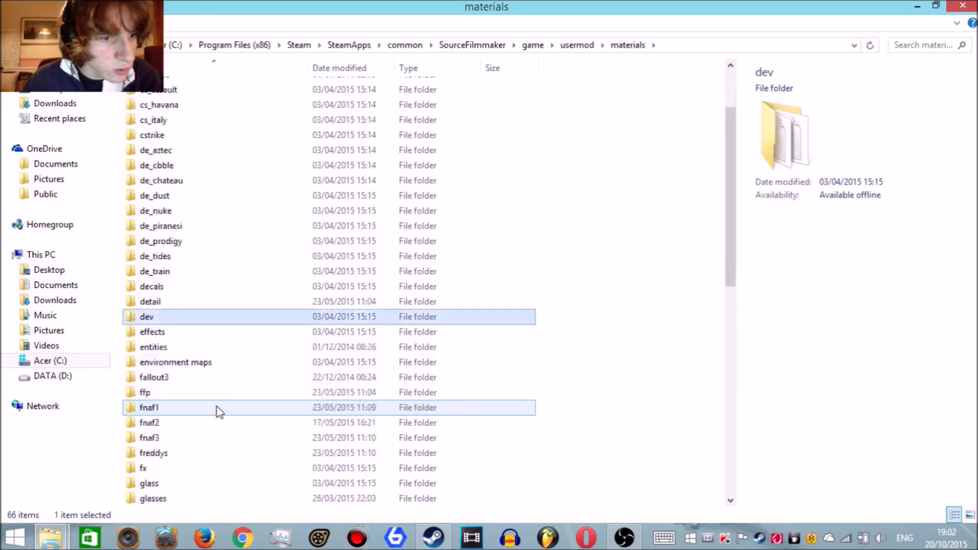
scroll(219, 410, down, 1)
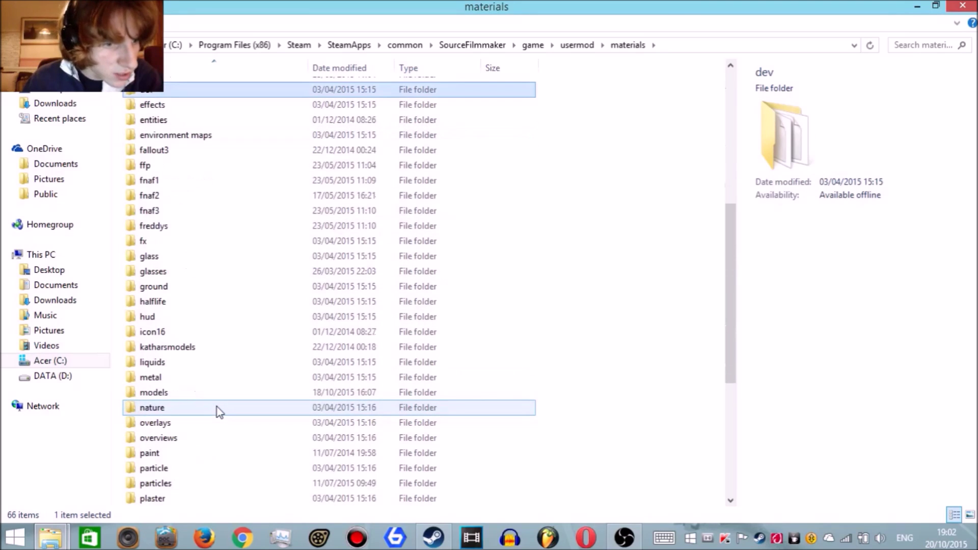
click(187, 394)
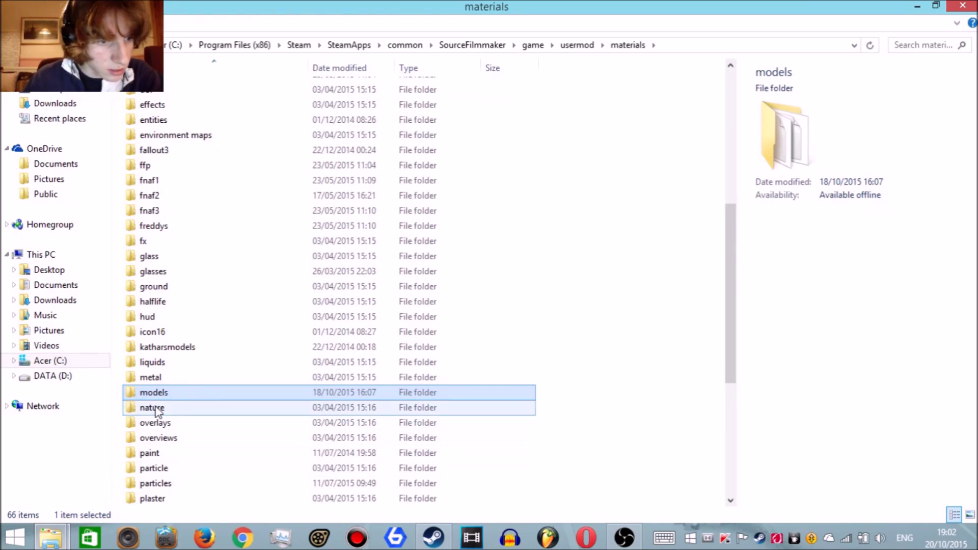
double_click(175, 396)
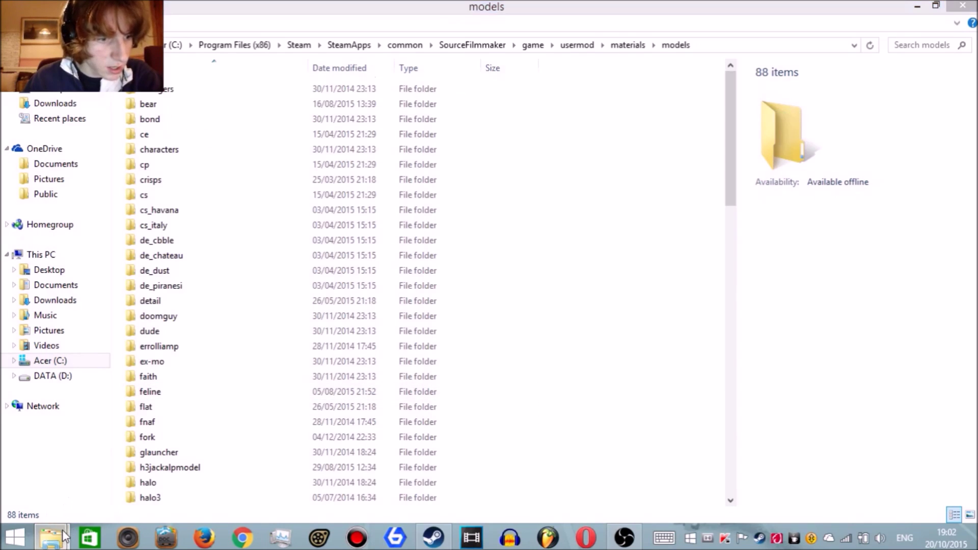
- Open models\feline in both windows, showing the addon's eight VMT/VTF texture files
mouse_move(62, 530)
click(199, 453)
double_click(166, 92)
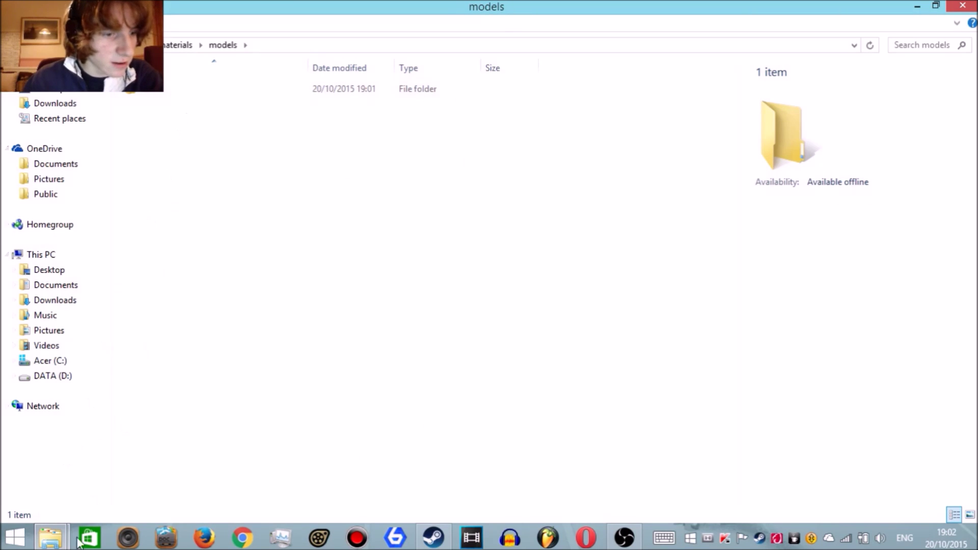
mouse_move(55, 541)
click(78, 489)
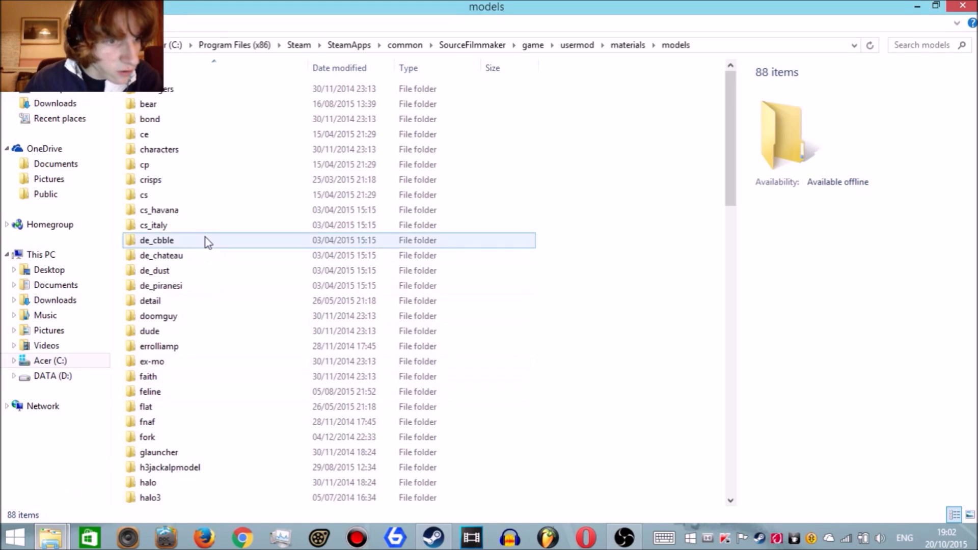
double_click(166, 392)
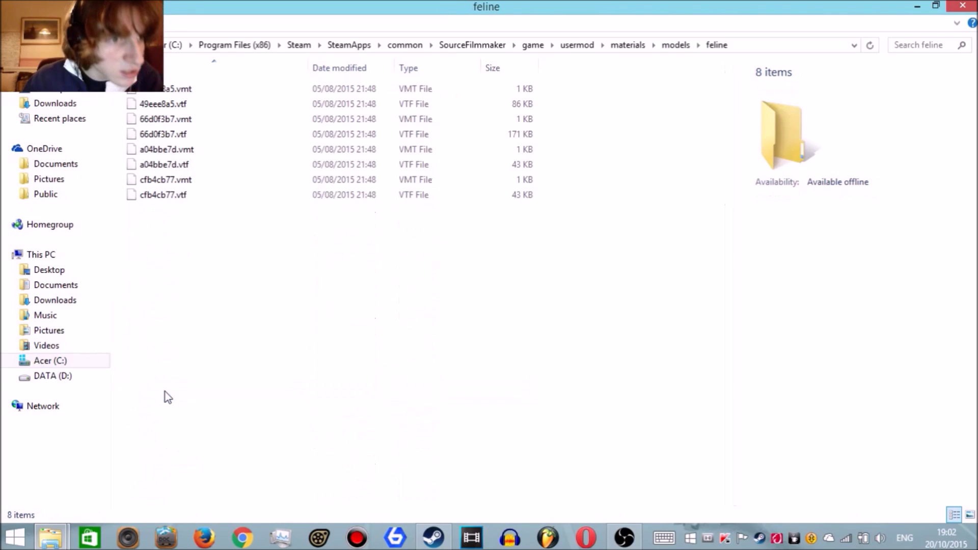
mouse_move(49, 534)
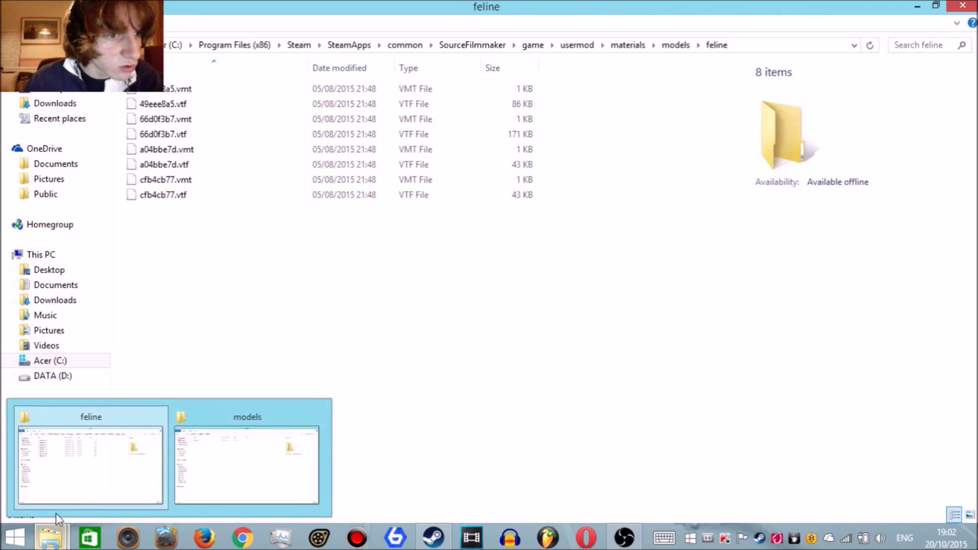
click(247, 461)
click(165, 91)
double_click(166, 91)
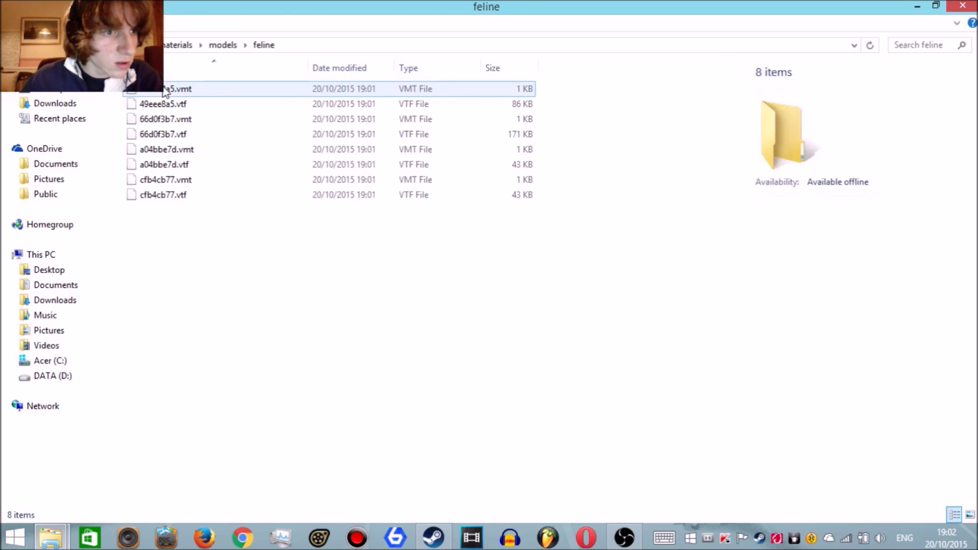
mouse_move(49, 536)
click(76, 467)
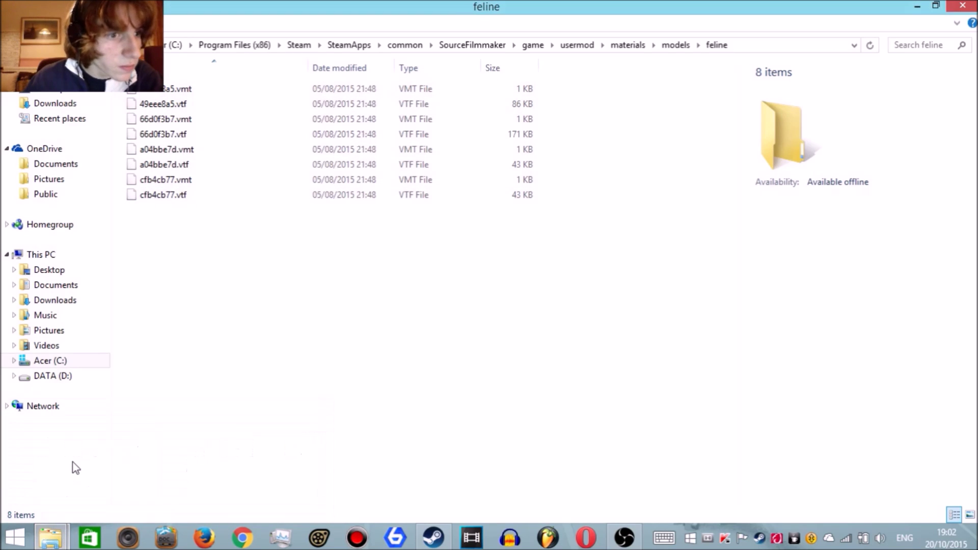
click(203, 473)
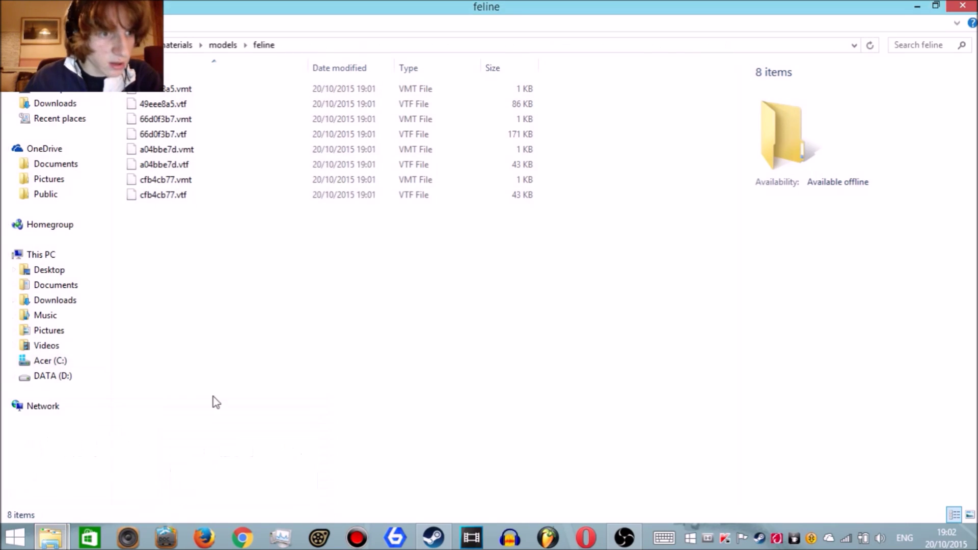
- Move the eight extracted feline texture files into usermod's feline folder, replacing the existing copies
drag(522, 297, 167, 86)
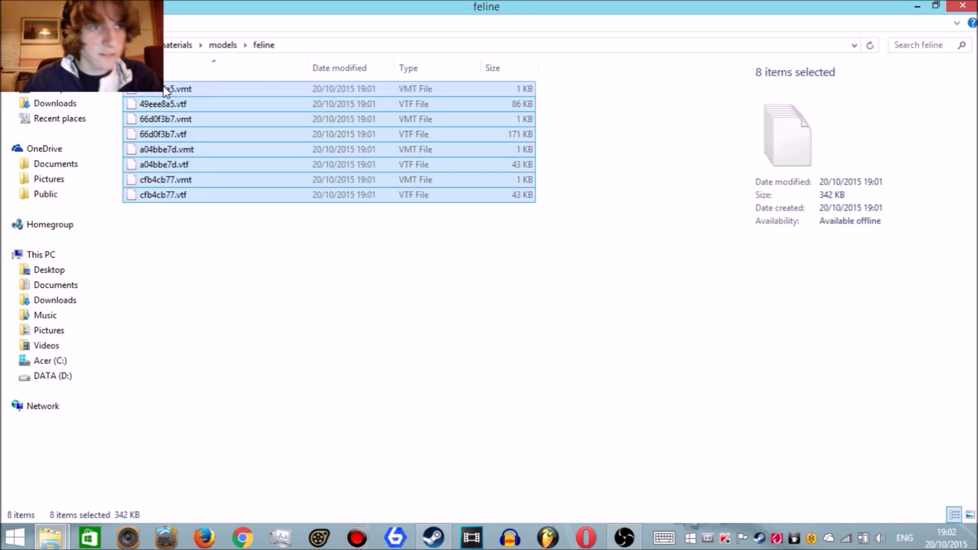
drag(207, 131, 284, 319)
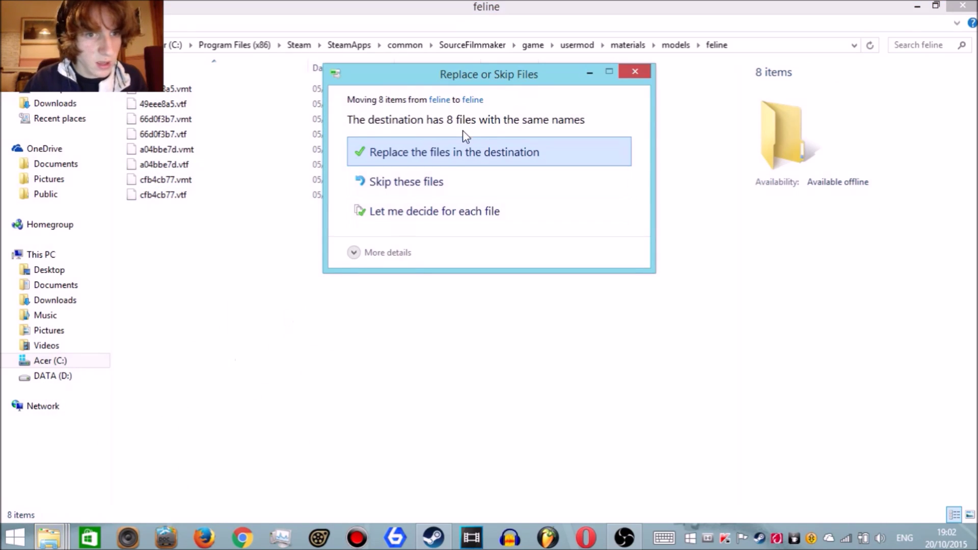
click(452, 152)
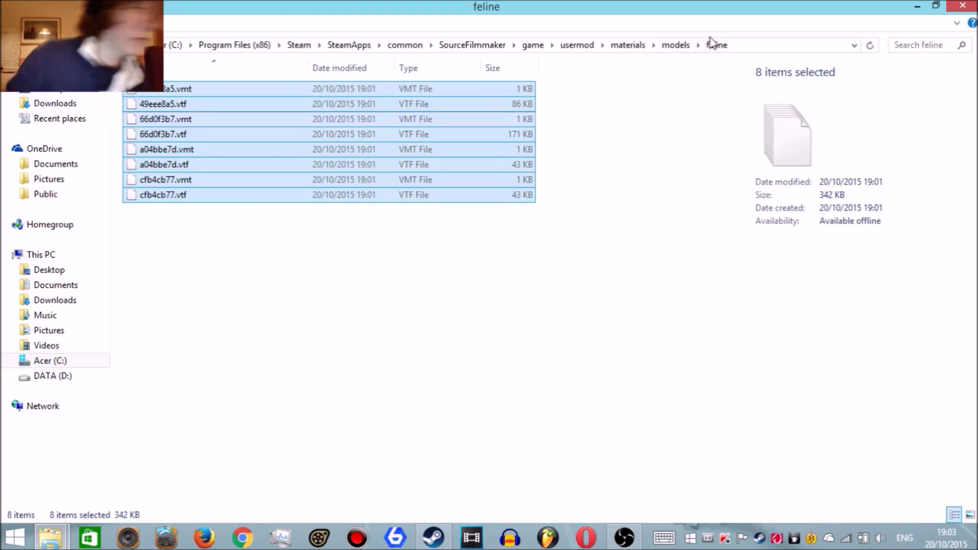
click(676, 45)
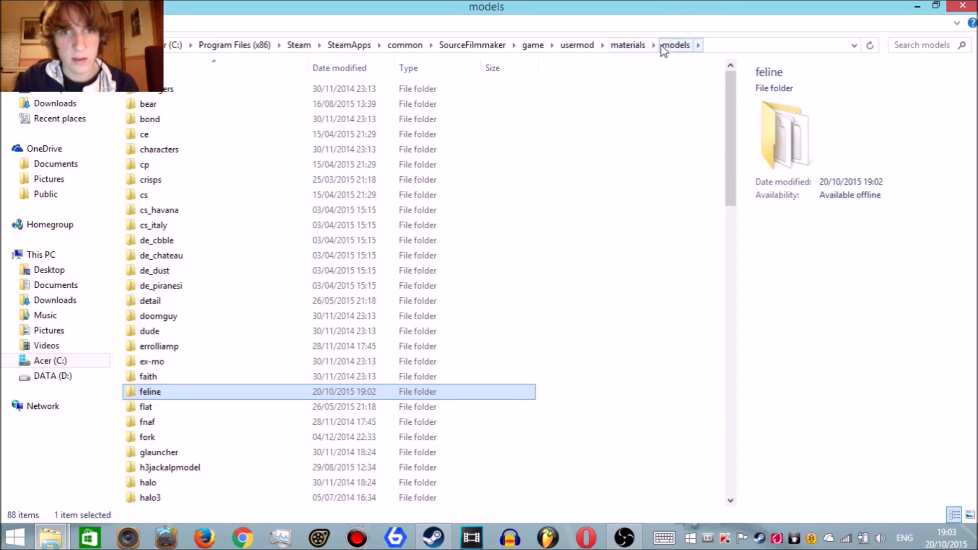
- Open the Cute Kitty addon's models folder in one window and usermod's models folder in the other
click(592, 45)
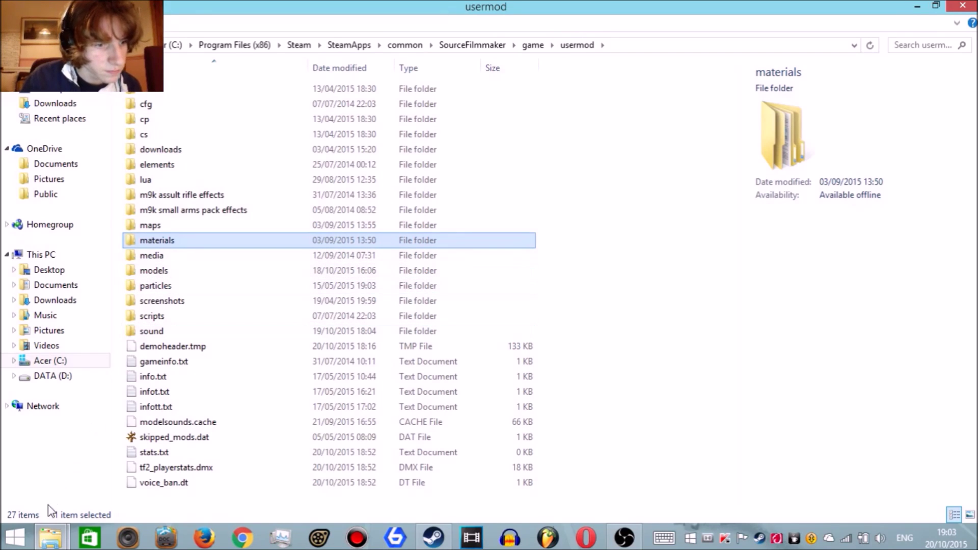
mouse_move(61, 532)
click(250, 466)
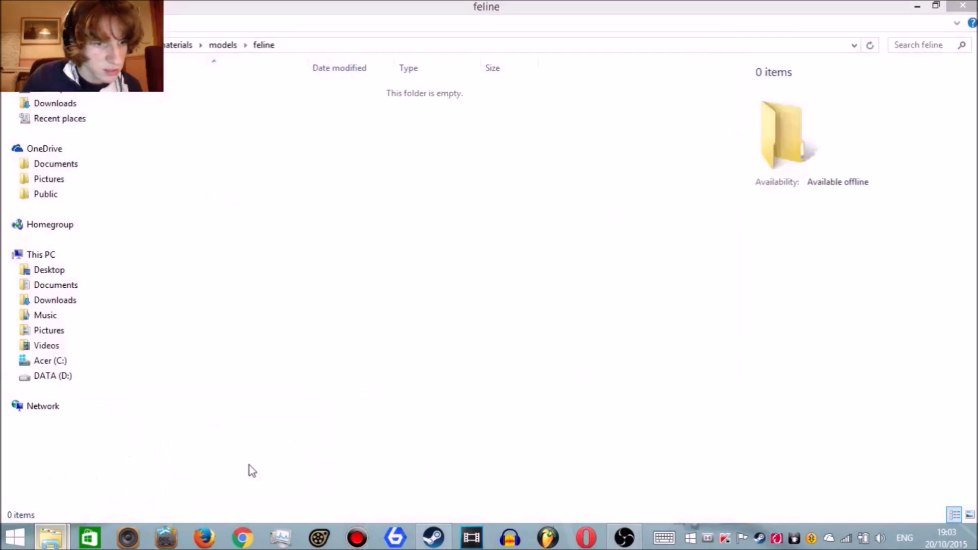
click(223, 44)
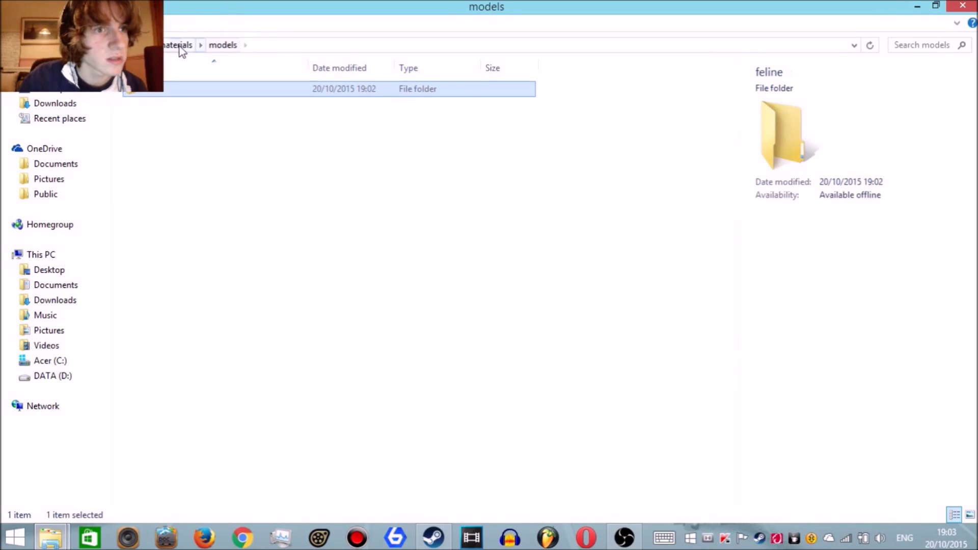
click(135, 45)
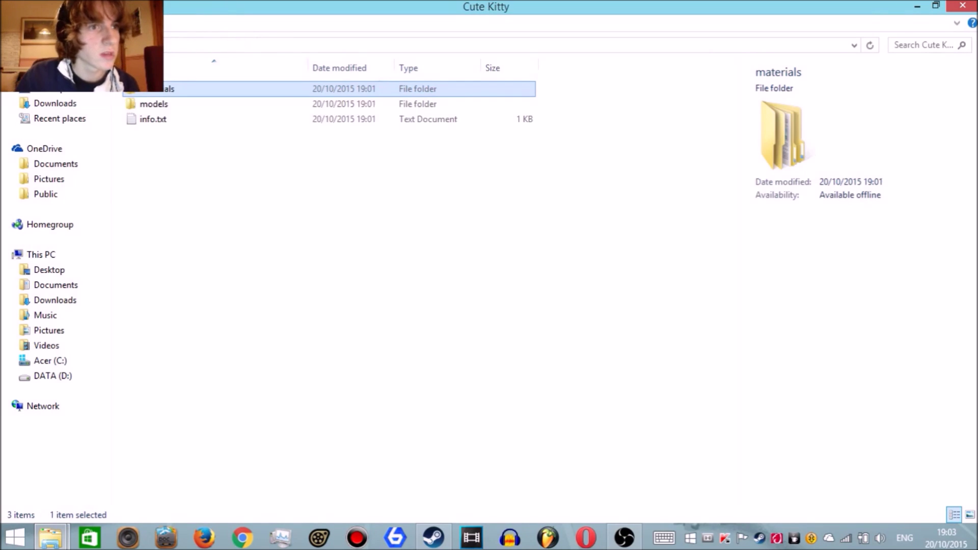
double_click(165, 110)
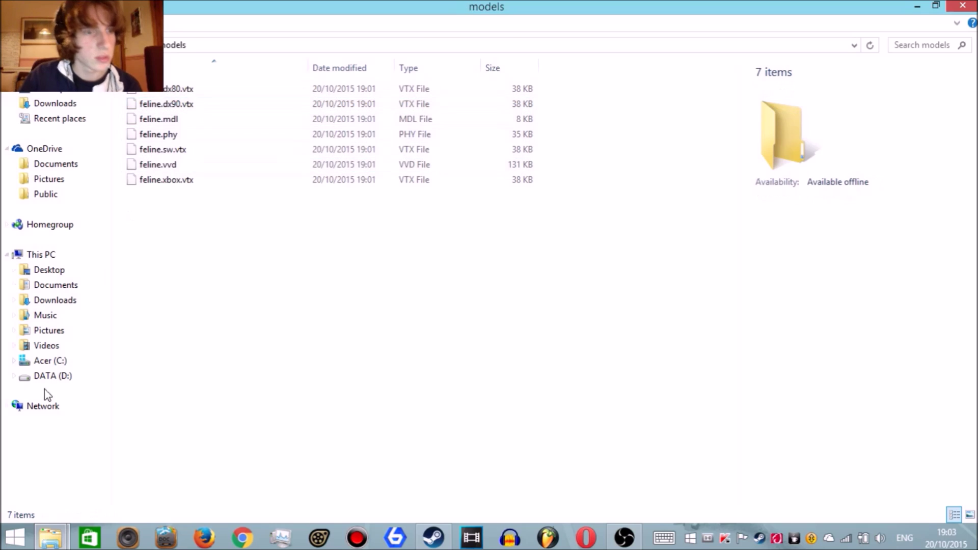
mouse_move(51, 539)
click(87, 469)
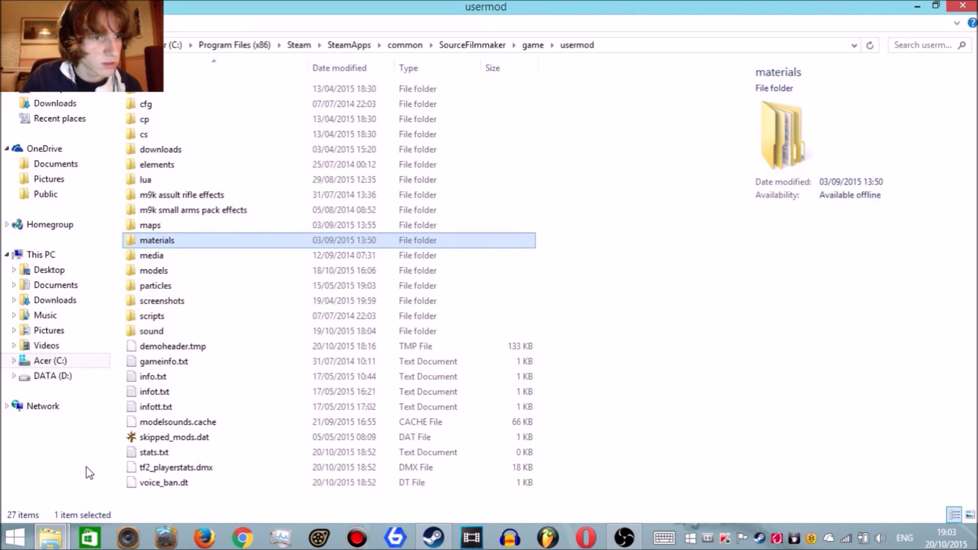
double_click(166, 275)
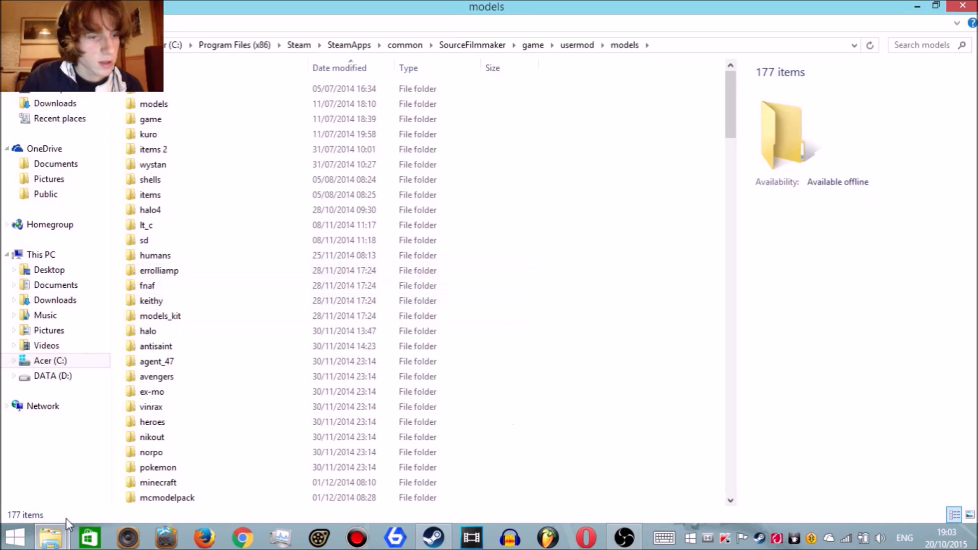
- Paste the seven feline model files into usermod\models, replacing the existing copies
mouse_move(51, 536)
click(243, 453)
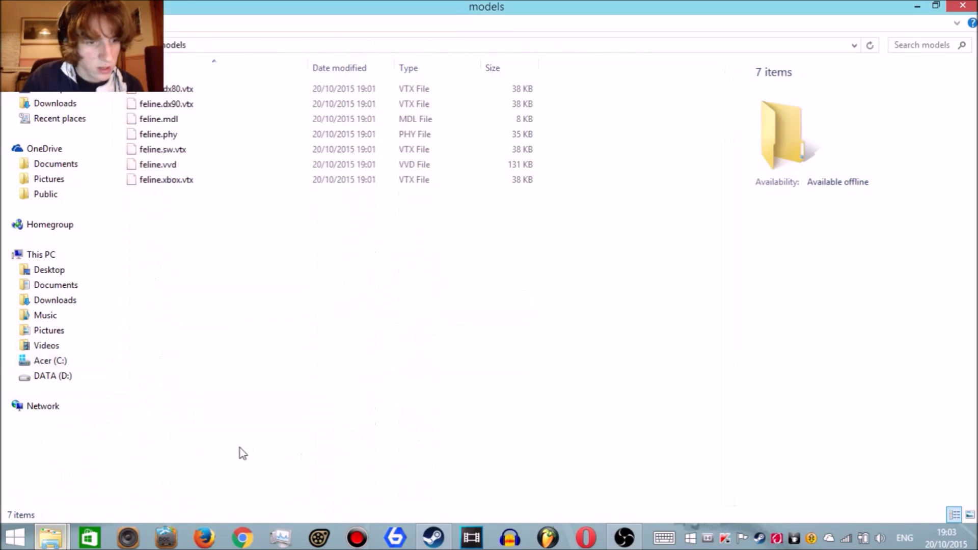
click(153, 45)
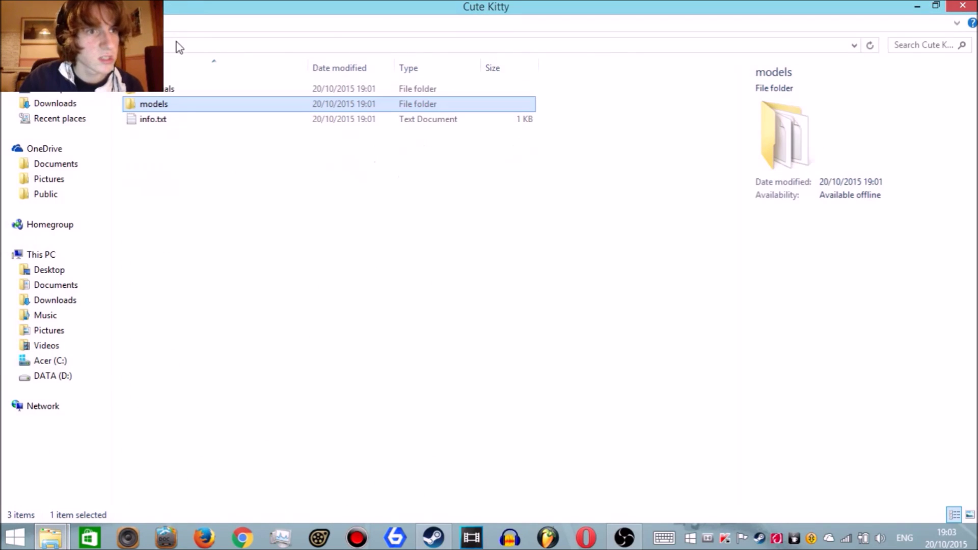
double_click(145, 104)
drag(248, 228, 145, 78)
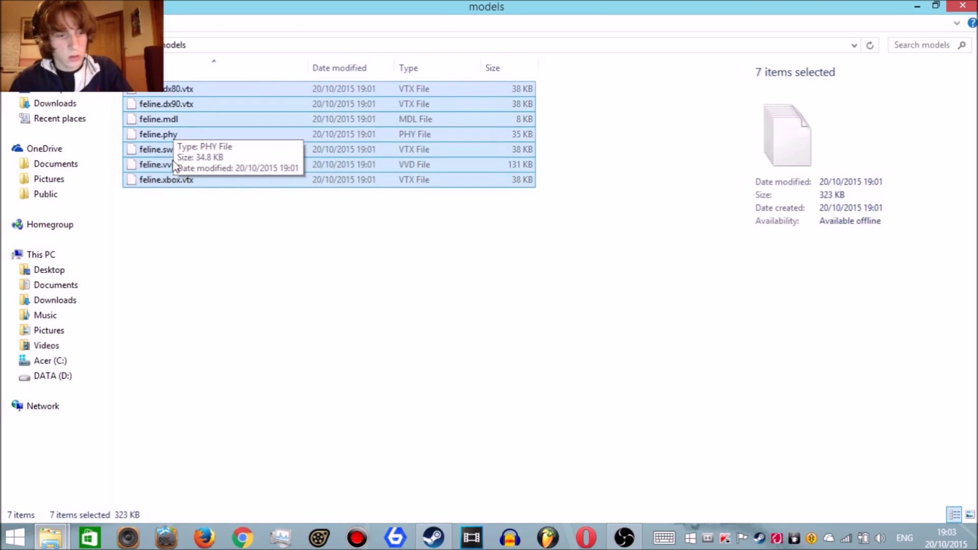
click(50, 538)
click(244, 461)
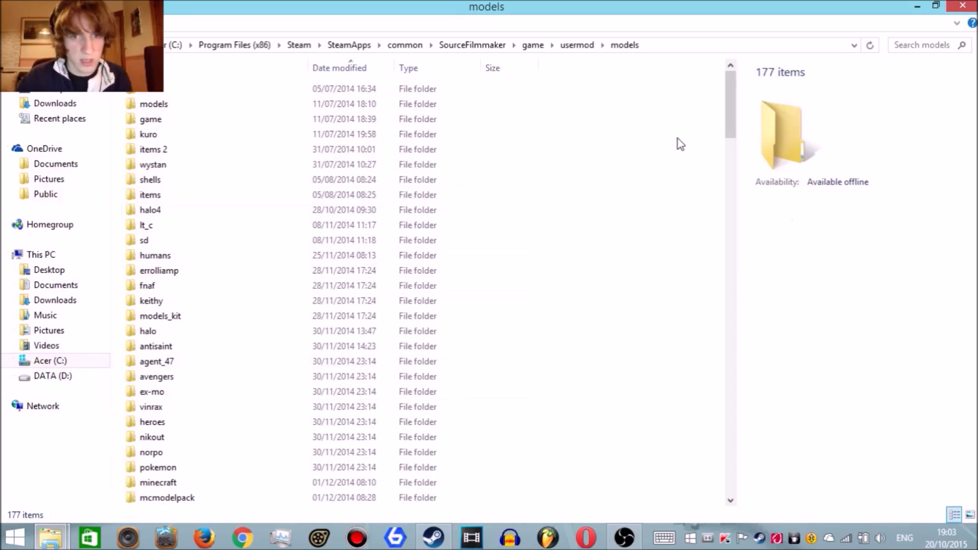
key(ctrl+v)
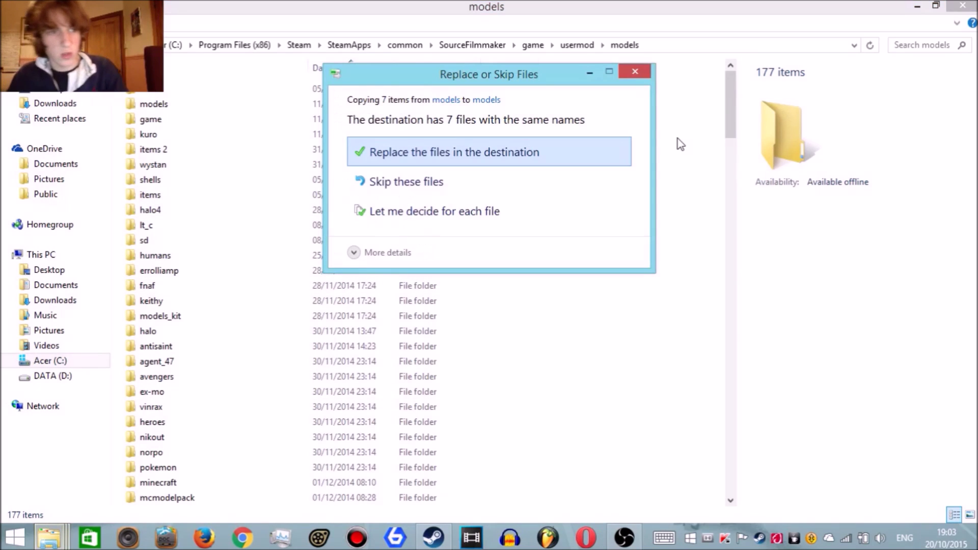
click(416, 155)
- Check the addon's info.txt in the Cute Kitty folder, then launch Source Filmmaker
mouse_move(50, 537)
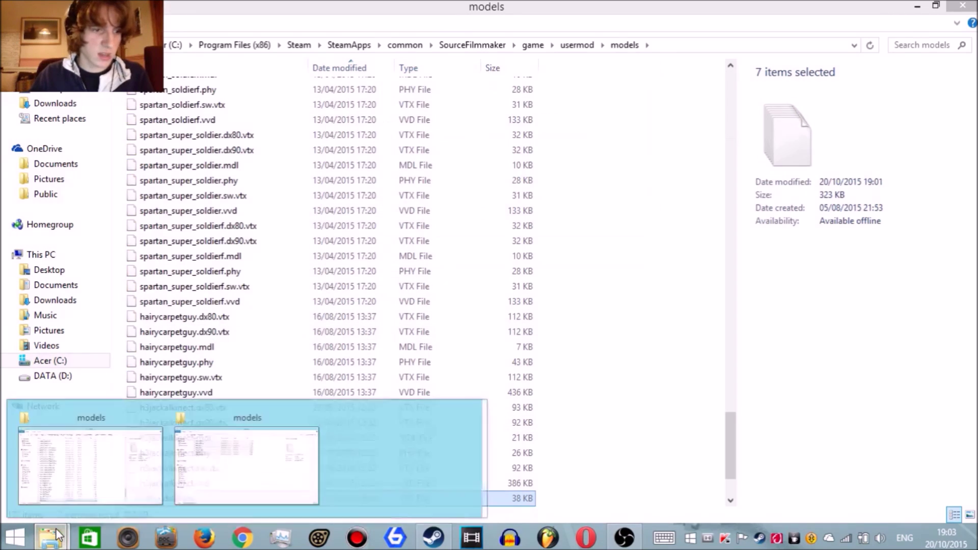
click(305, 448)
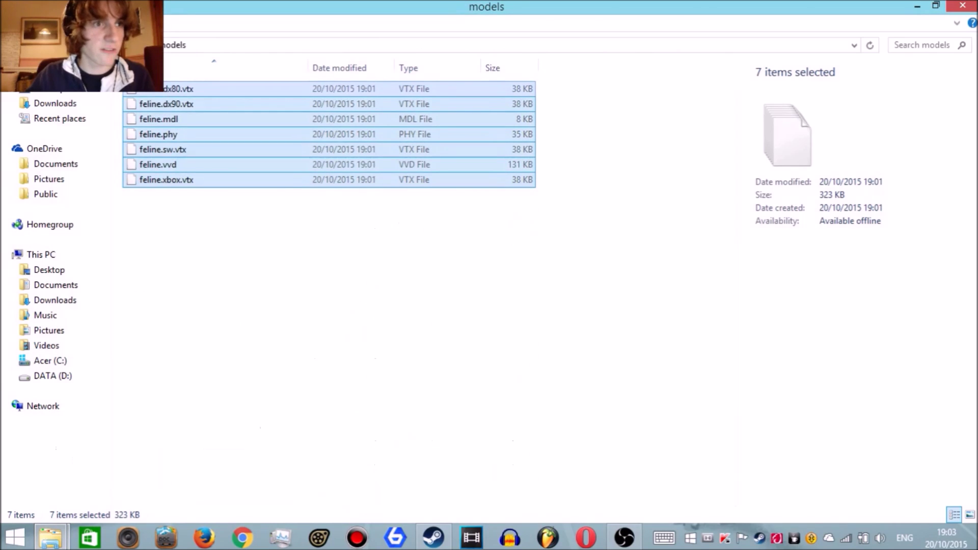
key(alt+Up)
click(181, 121)
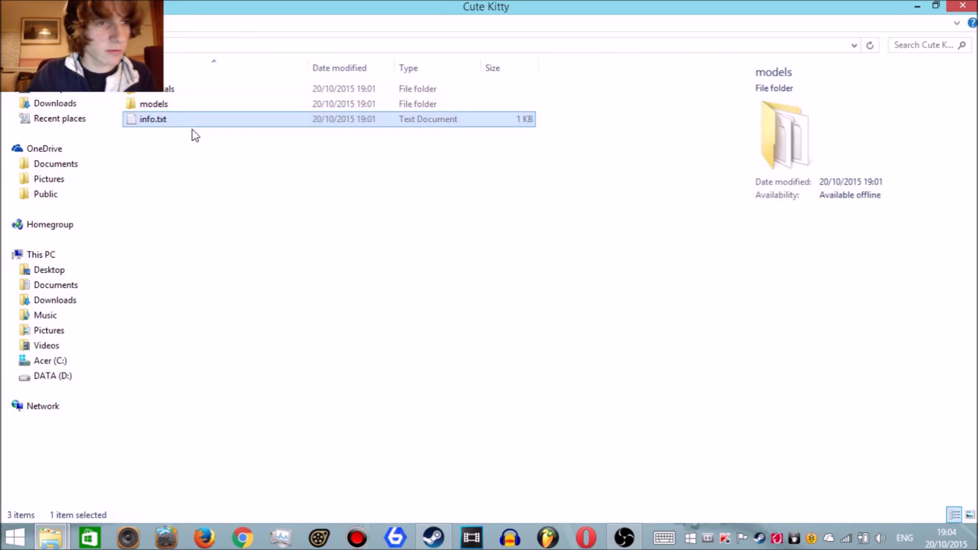
mouse_move(225, 151)
mouse_down()
mouse_move(177, 131)
mouse_move(230, 146)
mouse_up()
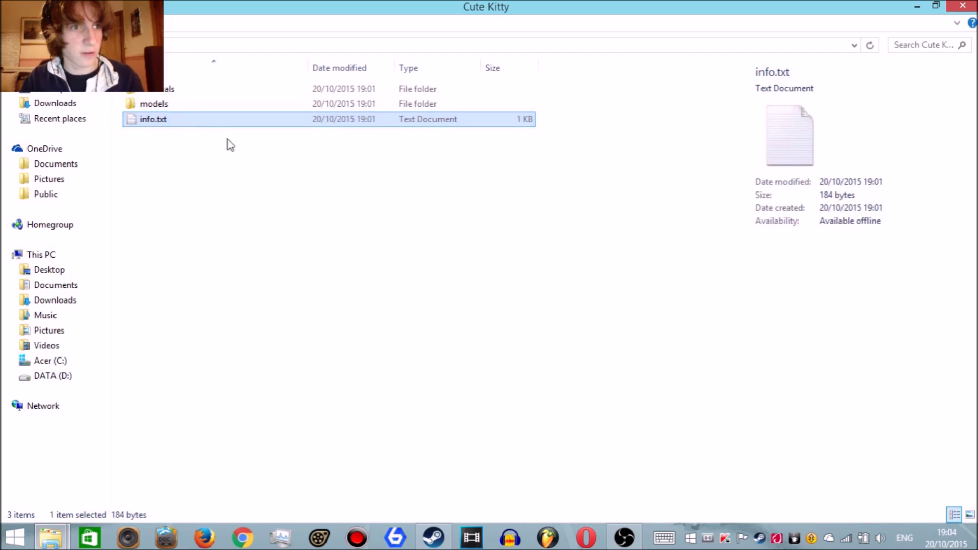
click(230, 145)
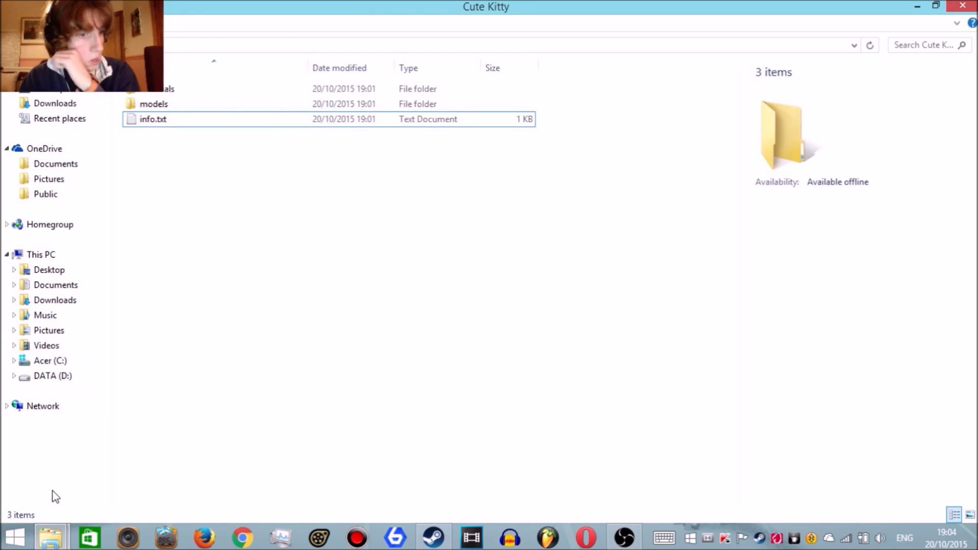
mouse_move(50, 537)
click(92, 458)
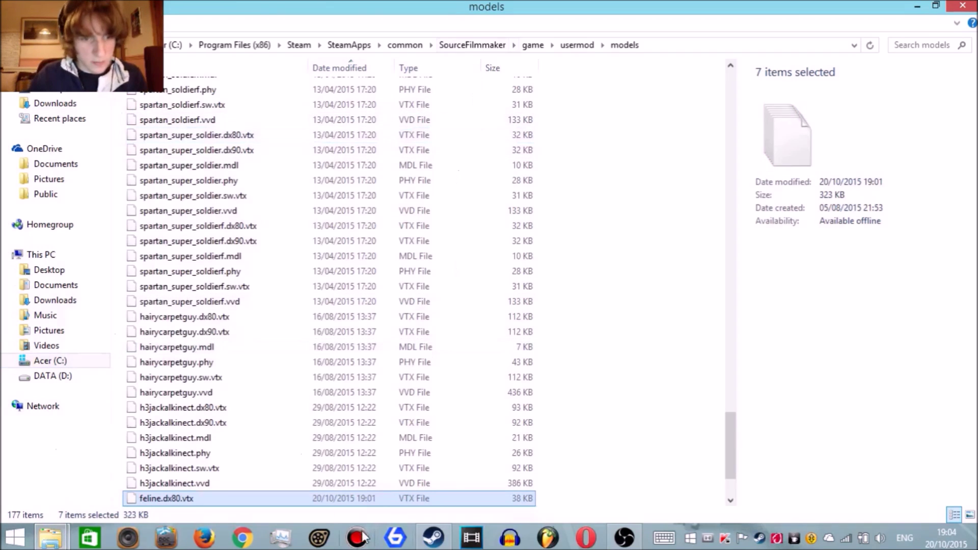
click(320, 539)
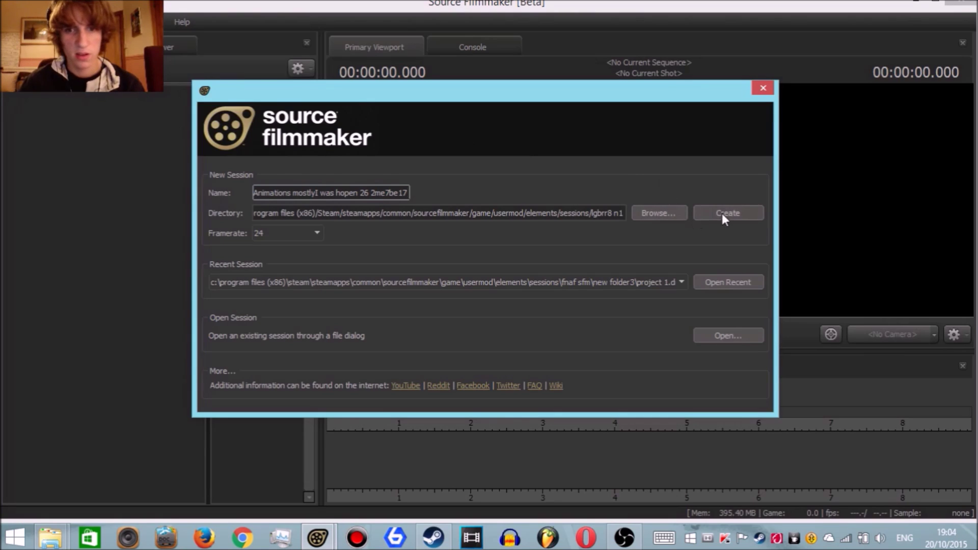
- Create the new session and bring up the Animation Set Editor's creation menu
click(724, 214)
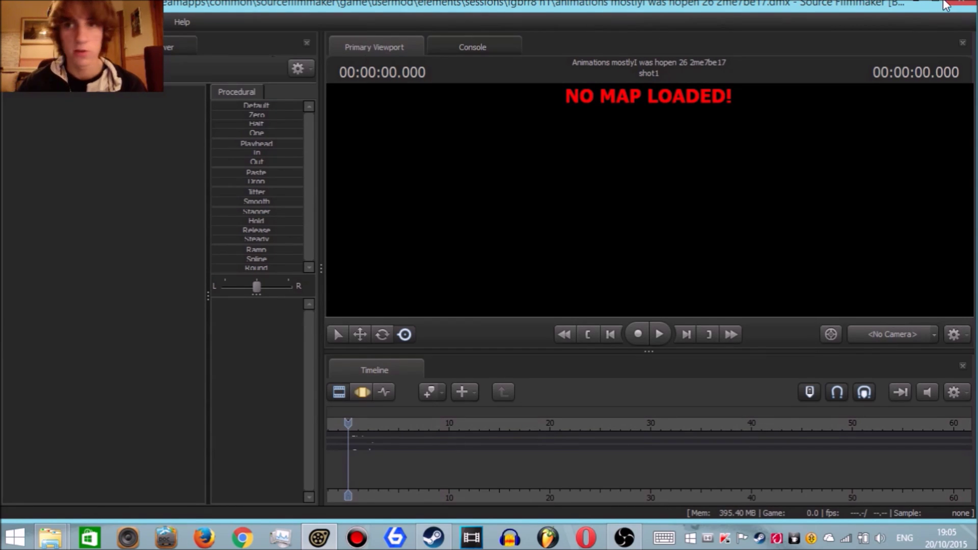
click(13, 68)
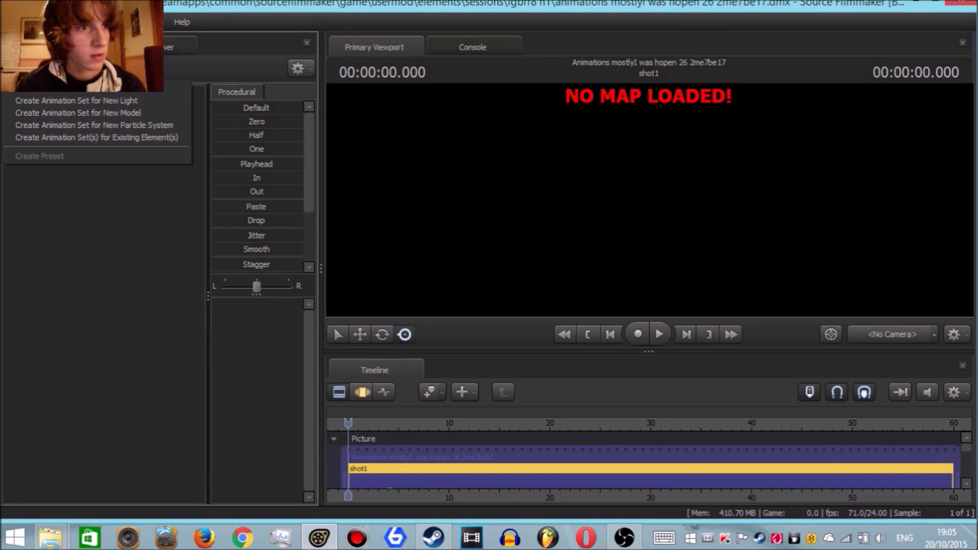
- Filter the model browser by 'cat' (after trying 'kitty') with Mod Filter set to usermod
click(91, 115)
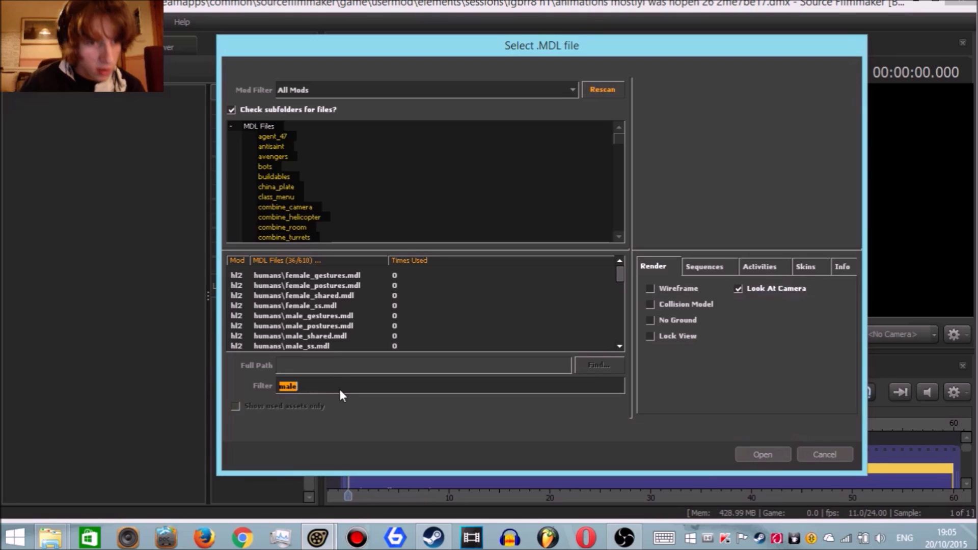
click(340, 389)
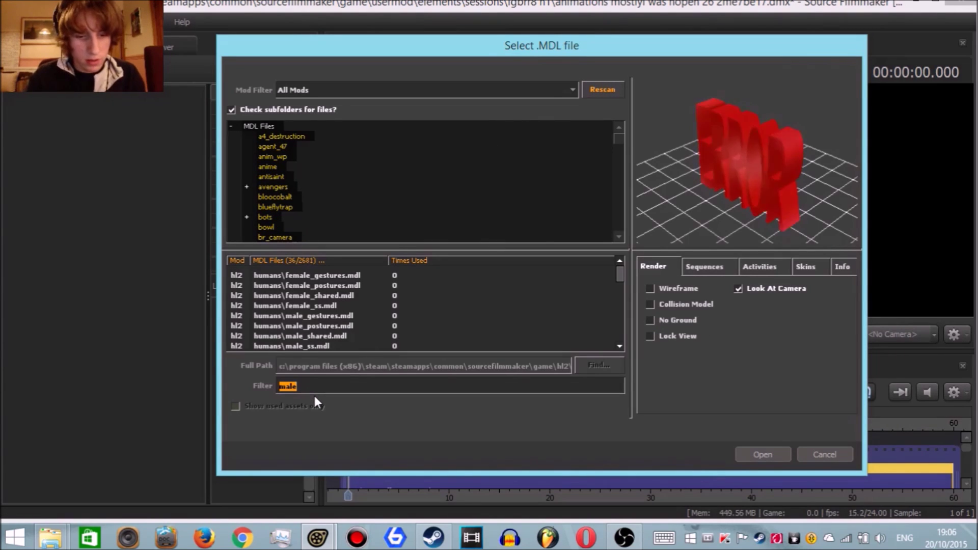
text(kitty)
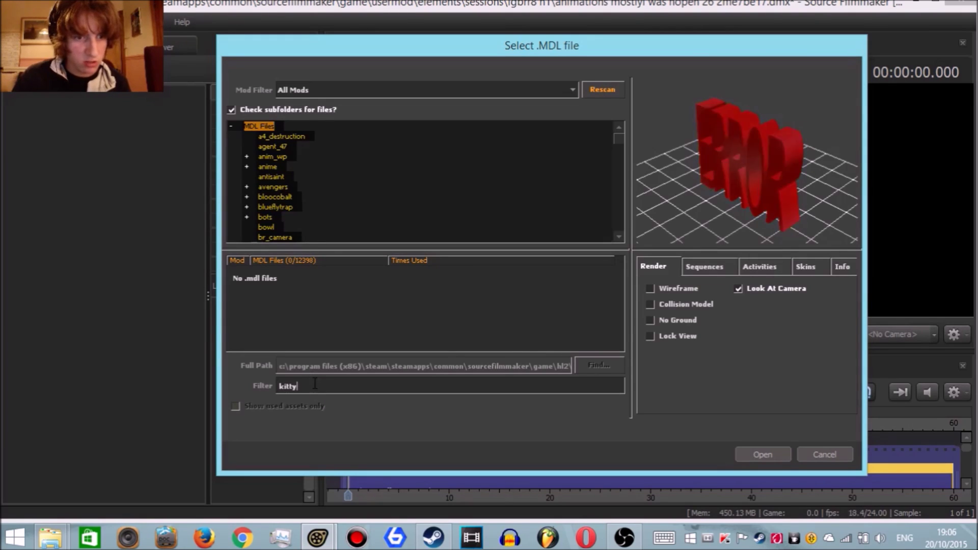
text(cat)
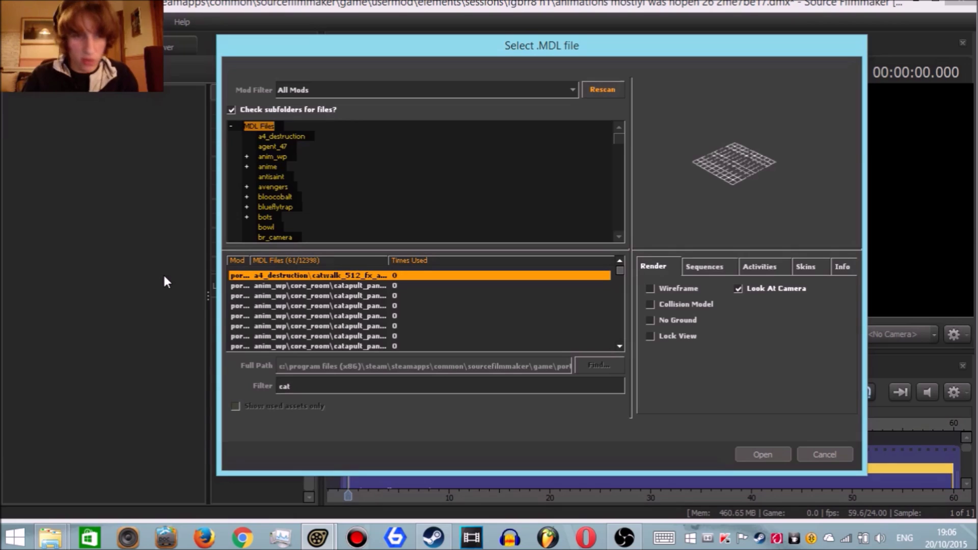
click(570, 89)
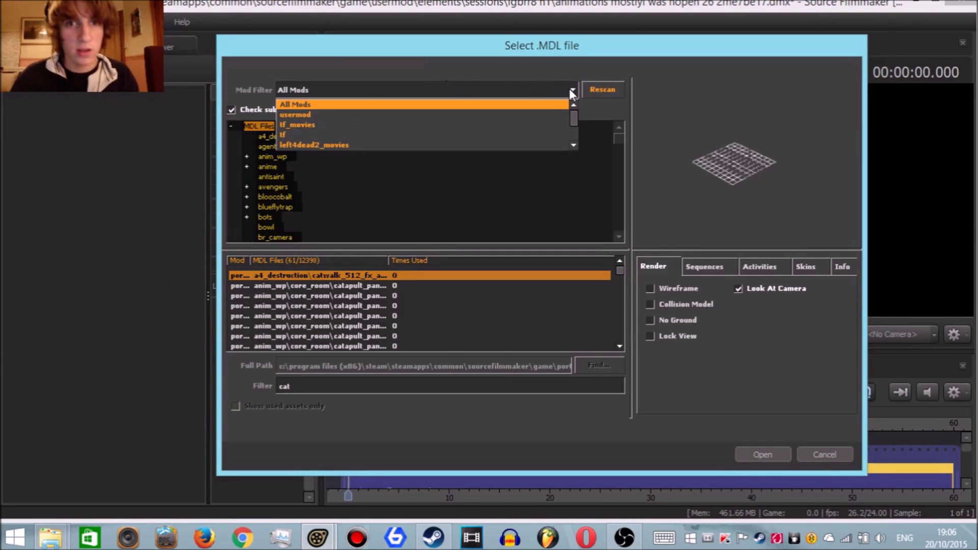
click(308, 114)
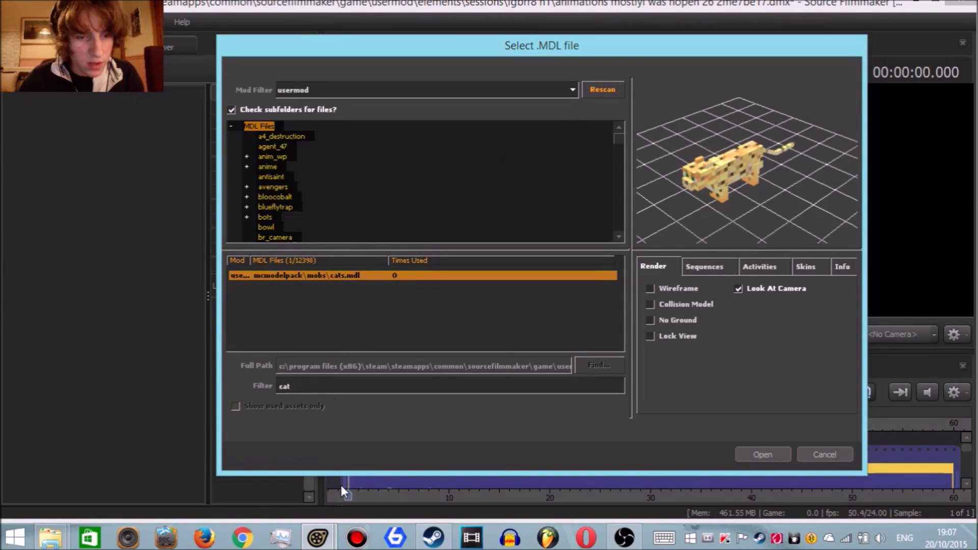
mouse_move(70, 543)
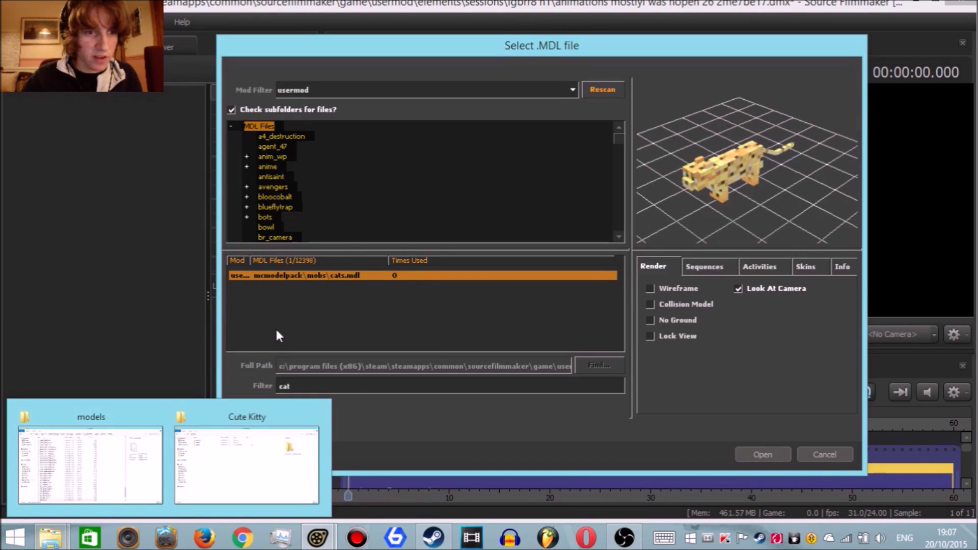
click(251, 441)
- Confirm the feline files in the models folder, then filter 'feline' and add that model
click(164, 104)
double_click(165, 104)
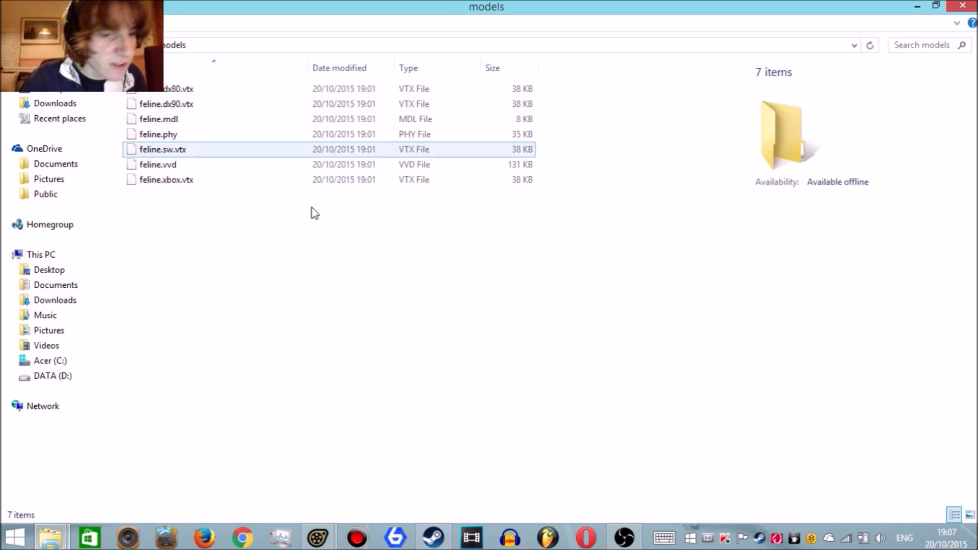
click(318, 537)
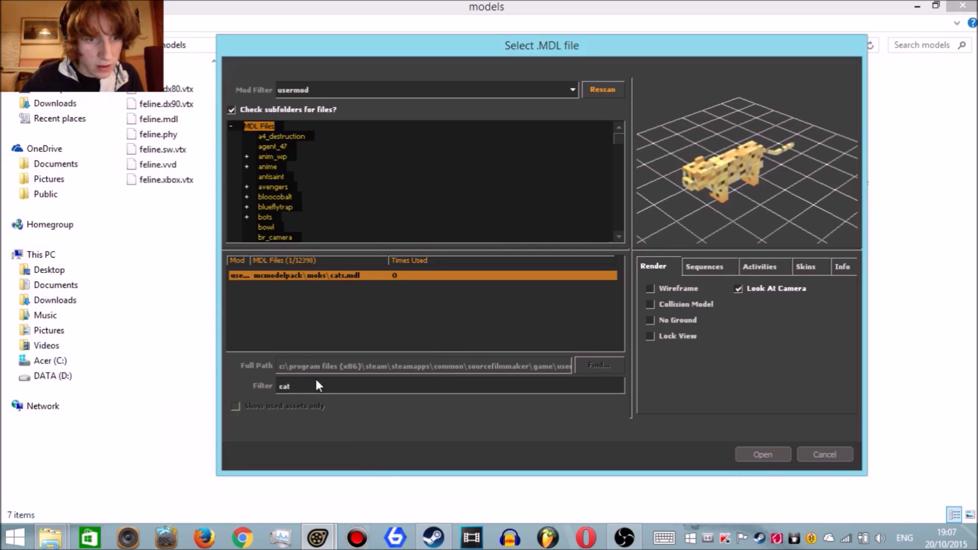
text(feli)
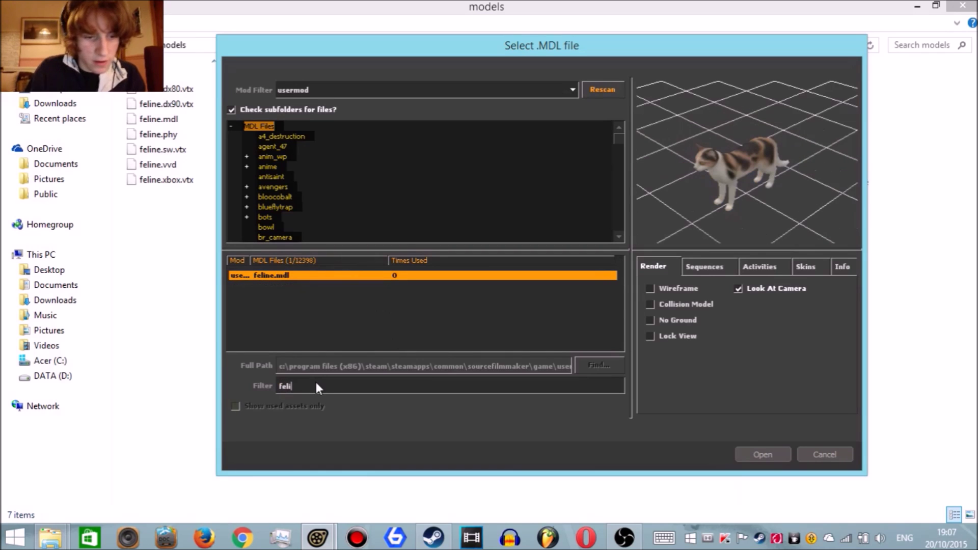
text(ne)
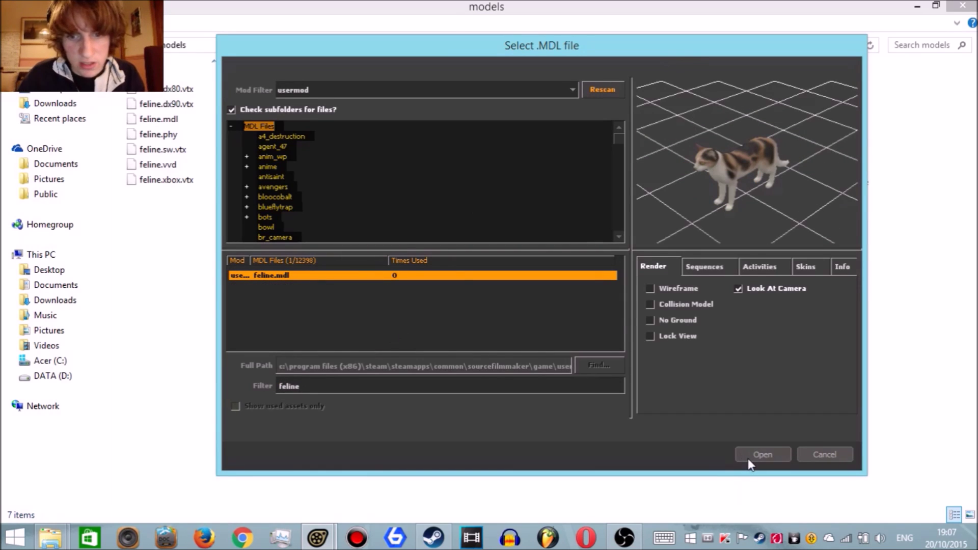
click(762, 454)
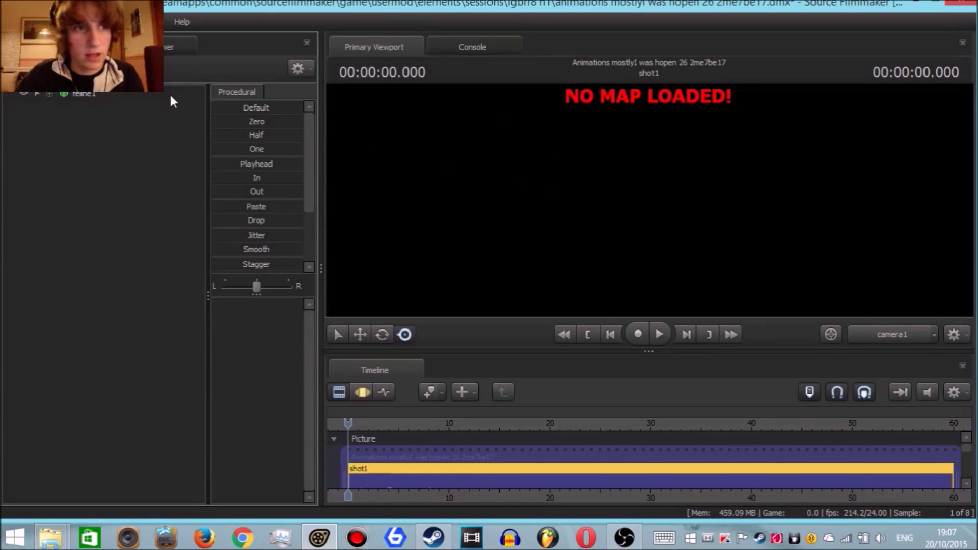
- Load a map into the viewport, searching the map list for 'deser'
right_click(493, 156)
click(514, 286)
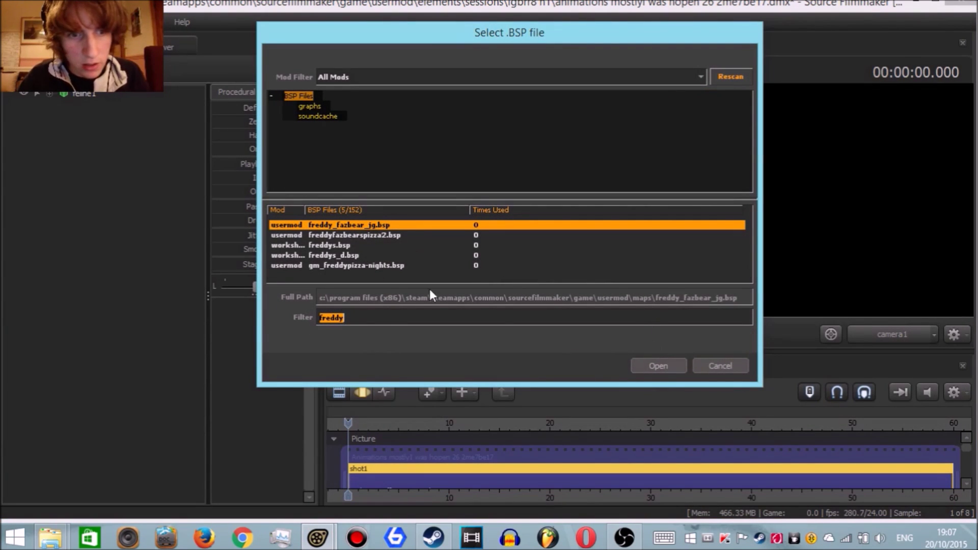
text(dese)
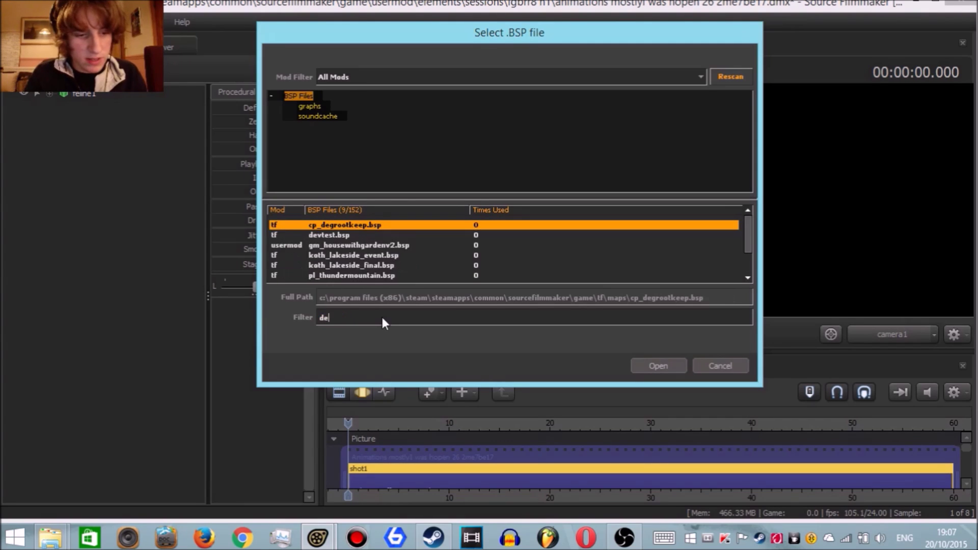
text(r)
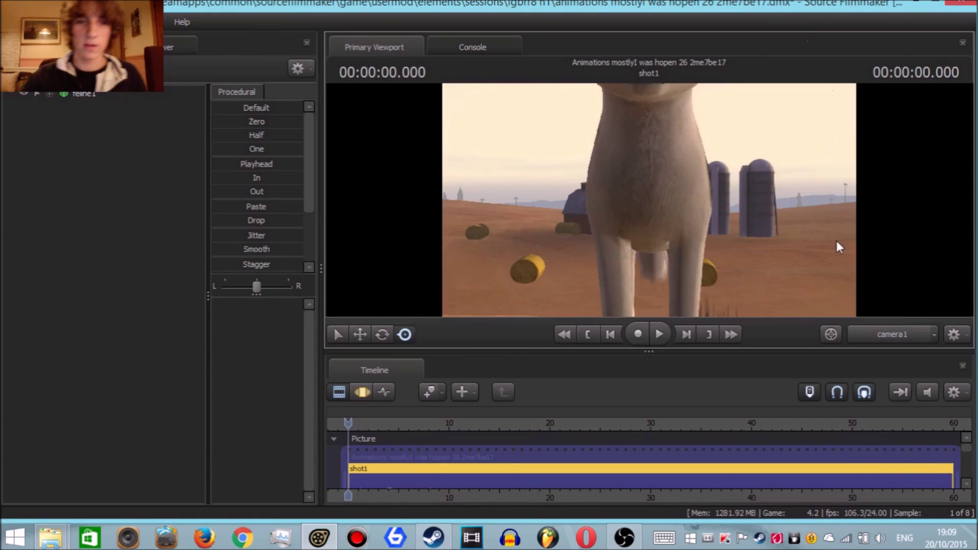
- Fly the camera back until the whole cat is framed on the farm map
drag(641, 236, 640, 235)
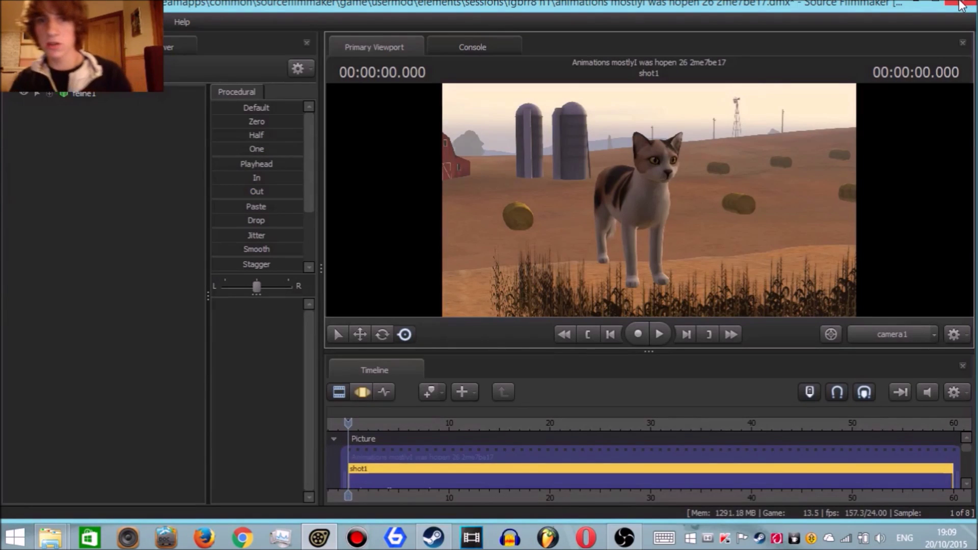
- Quit Source Filmmaker without saving and launch GmadExtractor.exe from the desktop Gmad folder
click(960, 5)
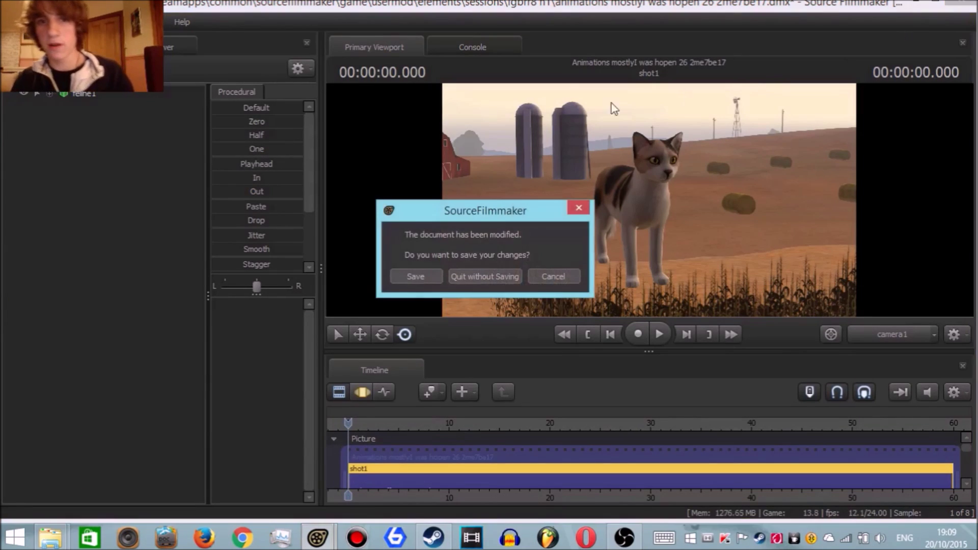
click(514, 273)
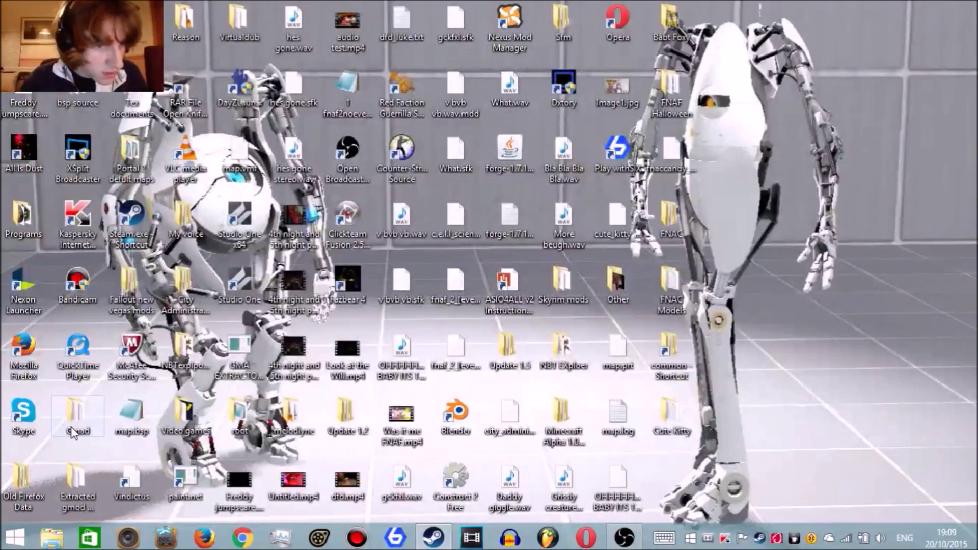
double_click(78, 414)
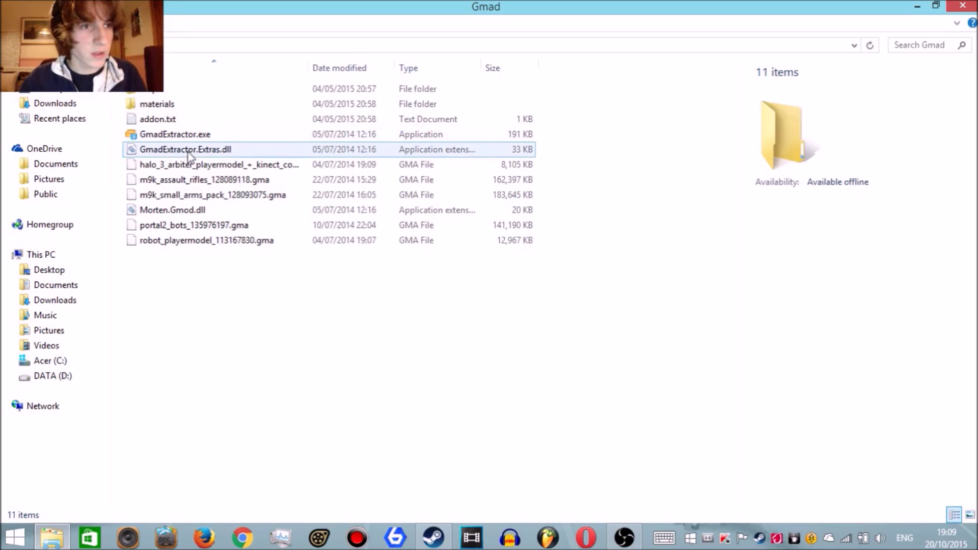
click(162, 141)
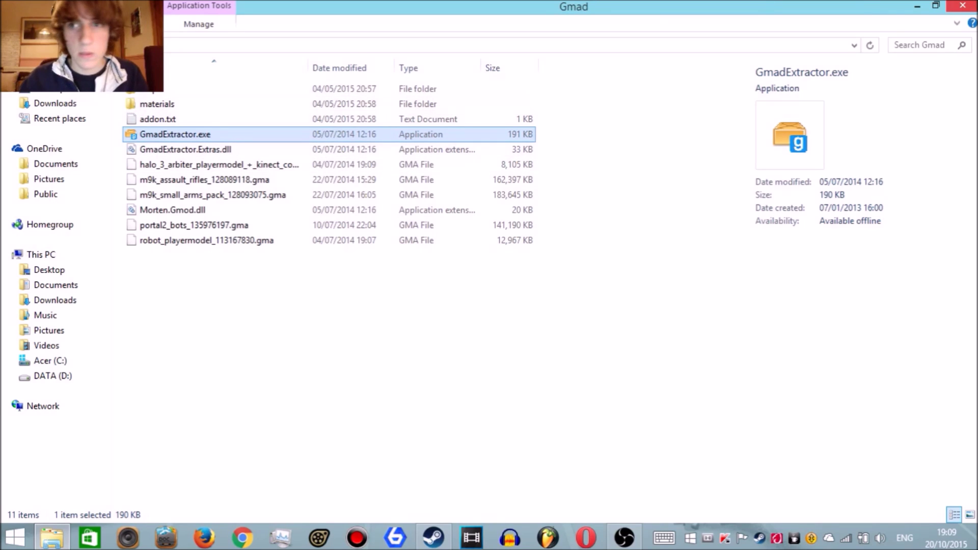
key(Return)
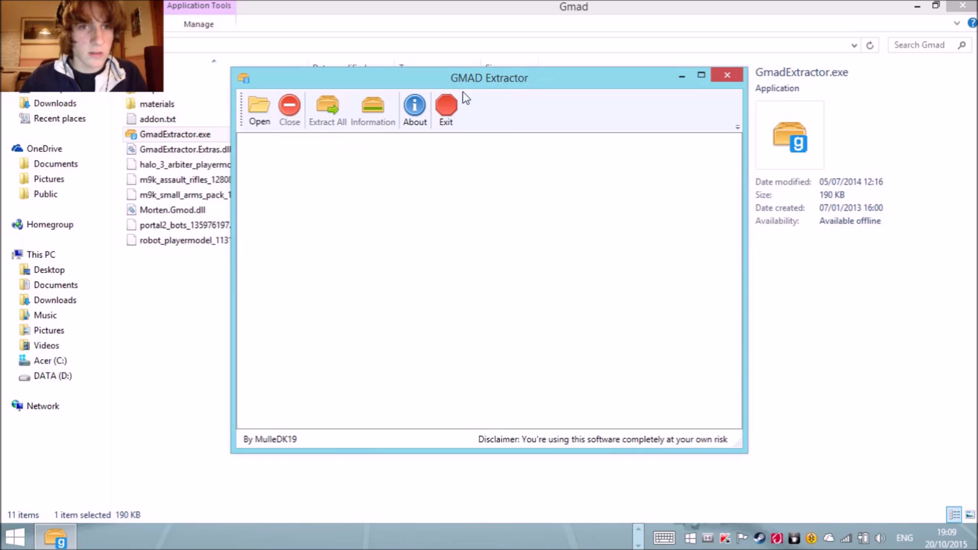
- Load the cute_kitty_107531799.gma archive from the desktop into GMAD Extractor
click(257, 111)
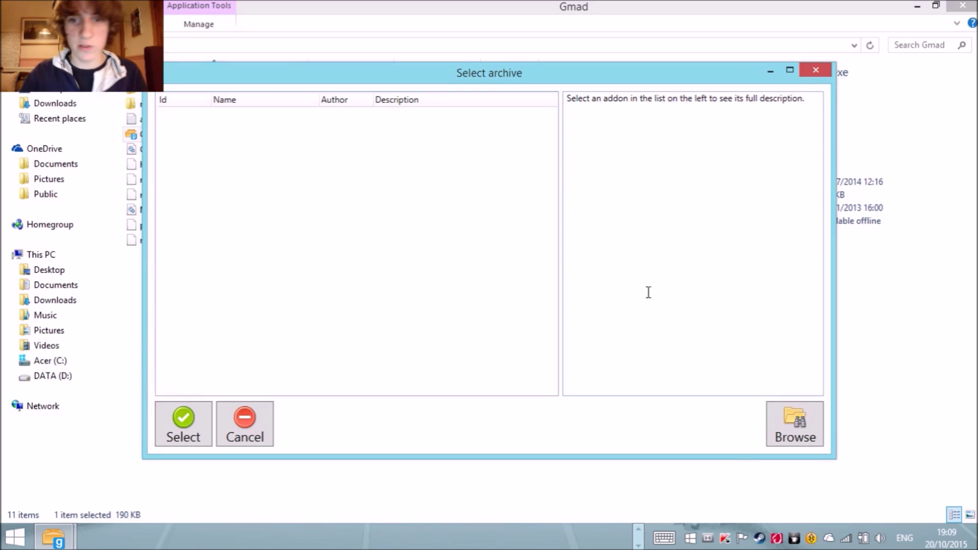
click(800, 411)
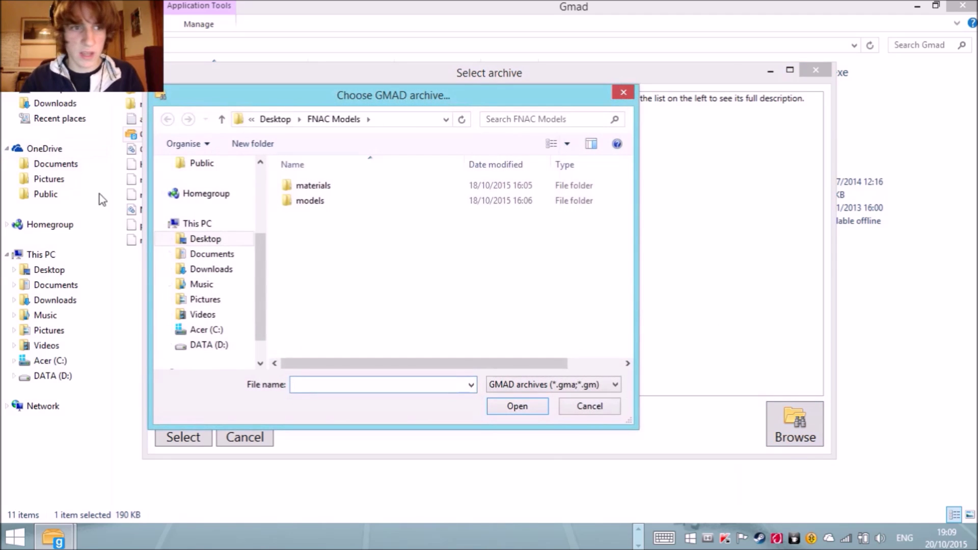
click(219, 240)
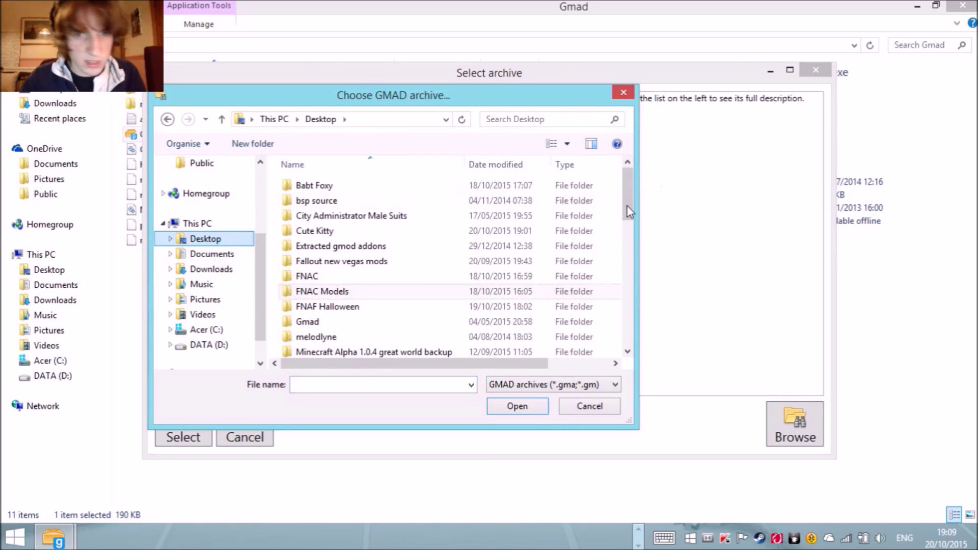
drag(628, 195, 622, 316)
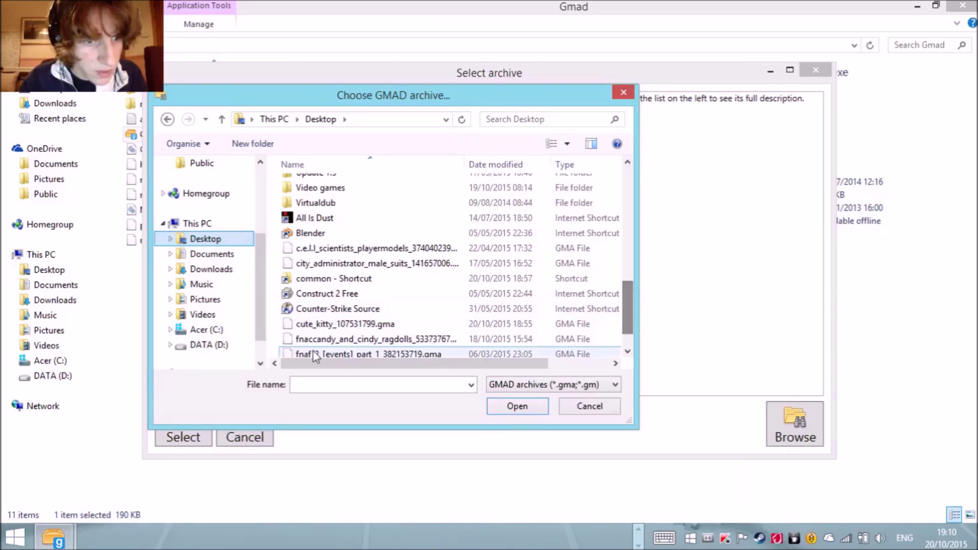
click(328, 327)
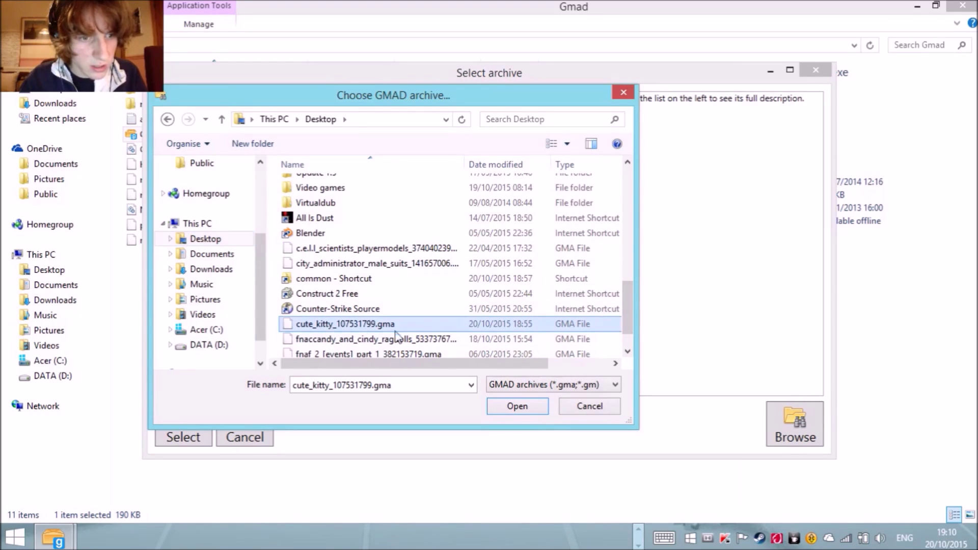
double_click(345, 326)
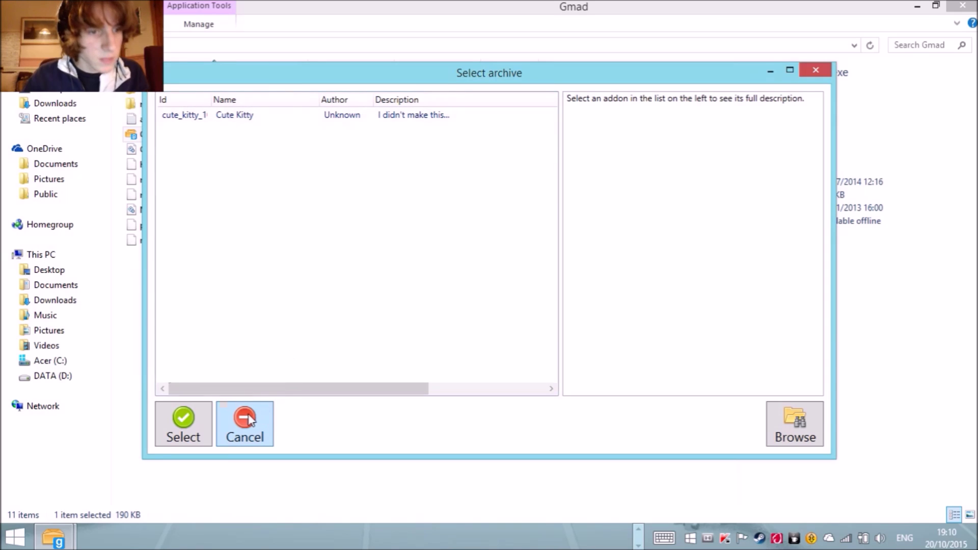
click(200, 116)
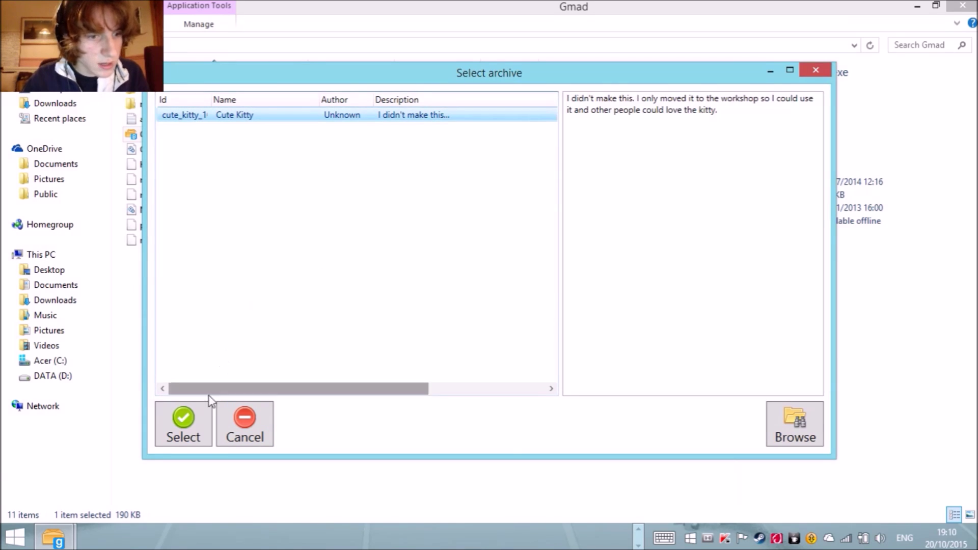
click(189, 415)
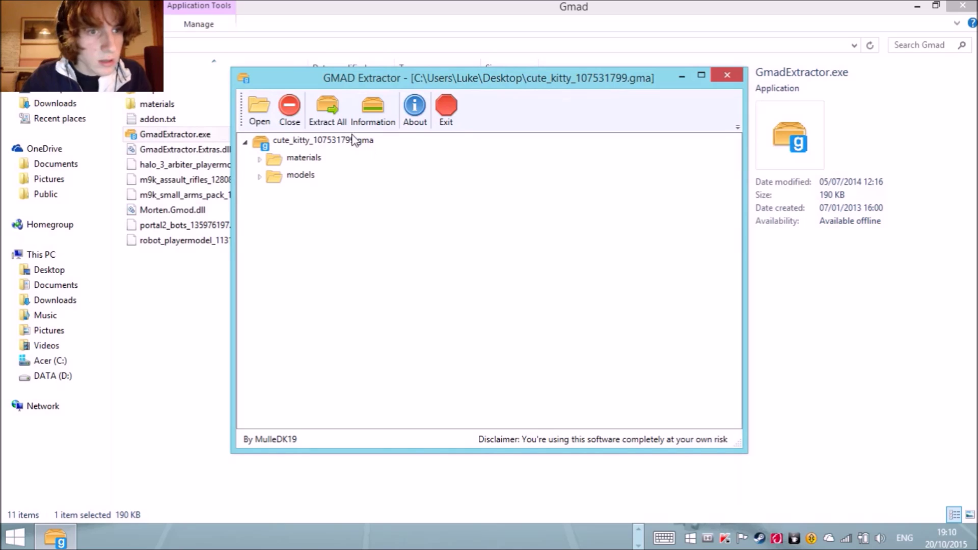
- Extract all of the addon's files to the Desktop and dismiss the success message
click(331, 114)
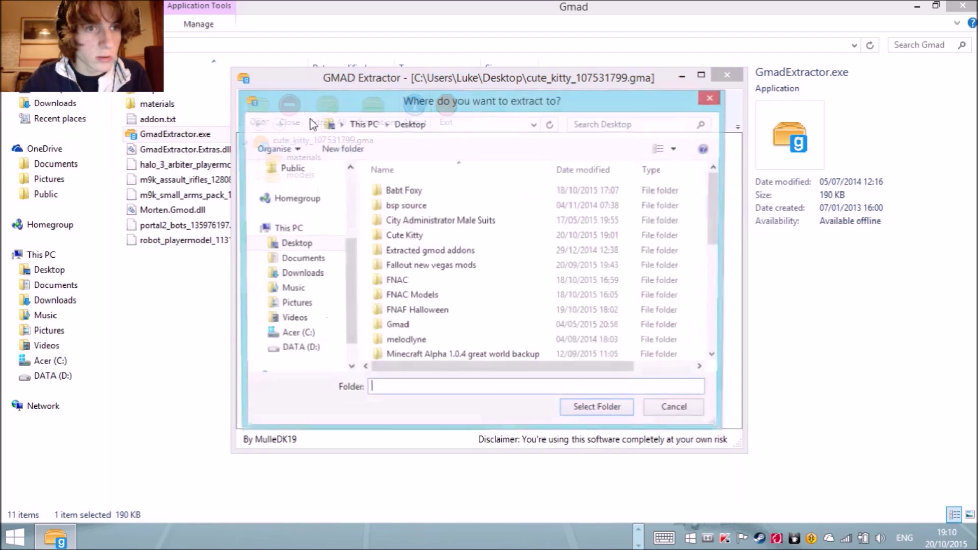
click(295, 246)
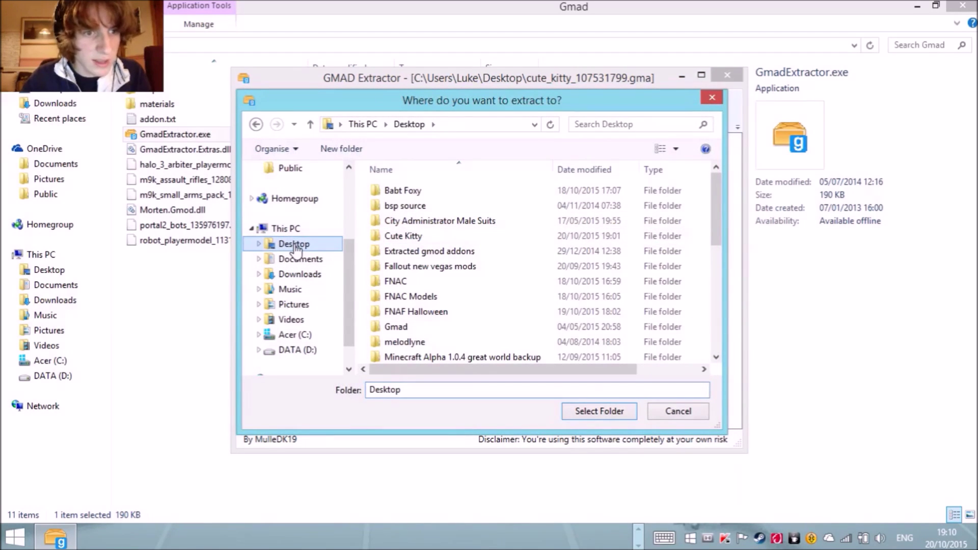
click(581, 414)
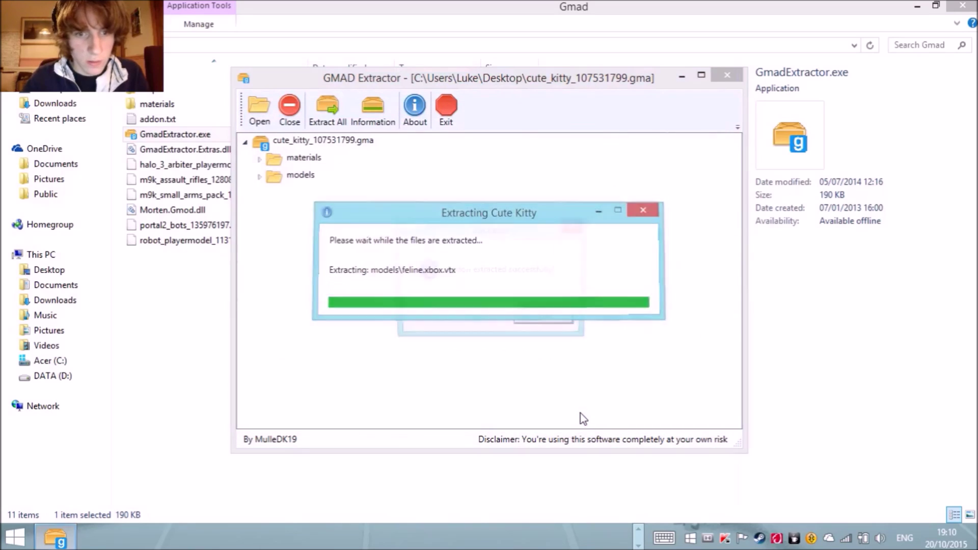
click(546, 321)
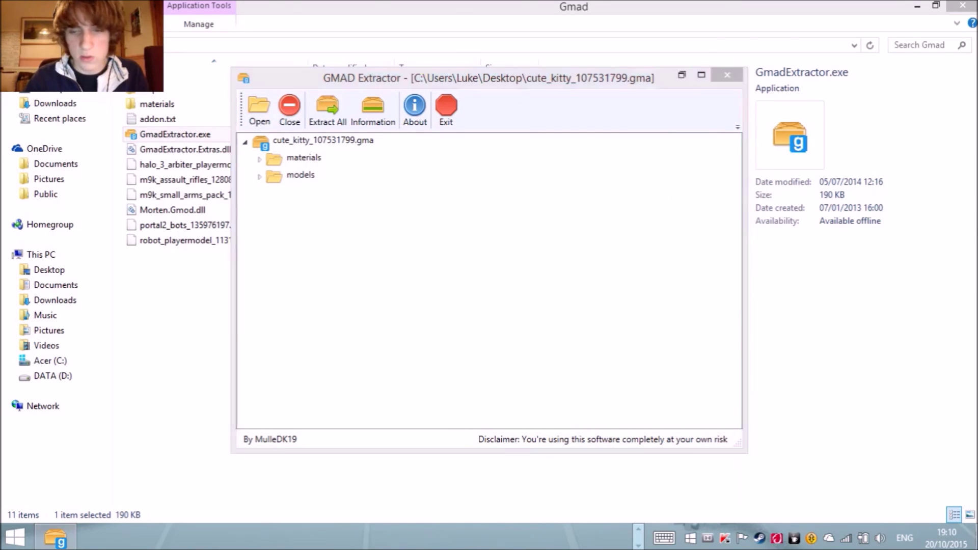
key(super+d)
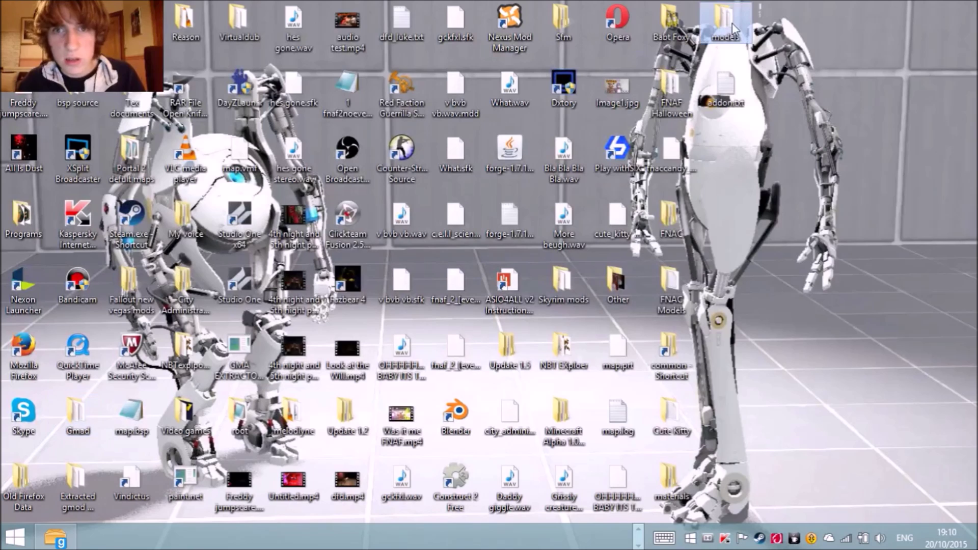
- Inspect the extracted materials folder and addon.txt on the desktop
click(671, 482)
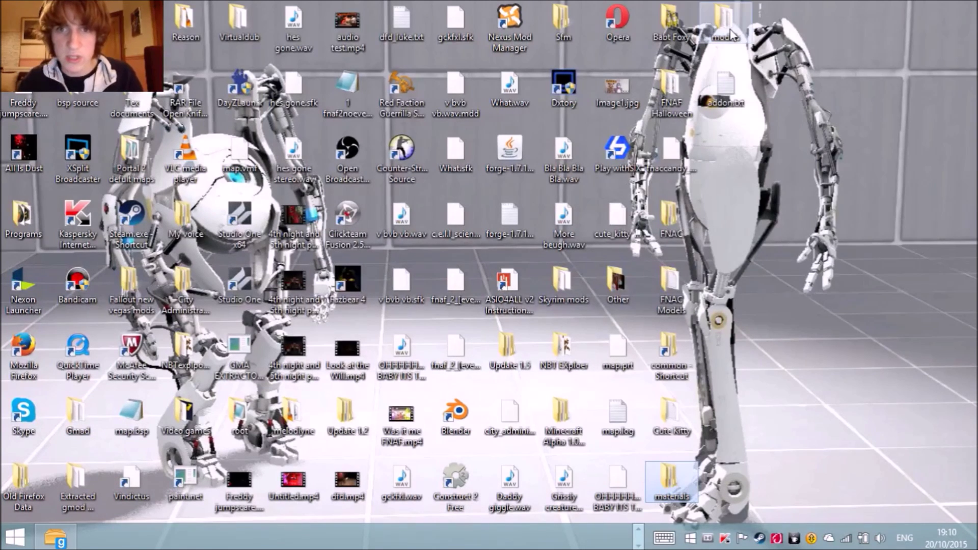
click(725, 89)
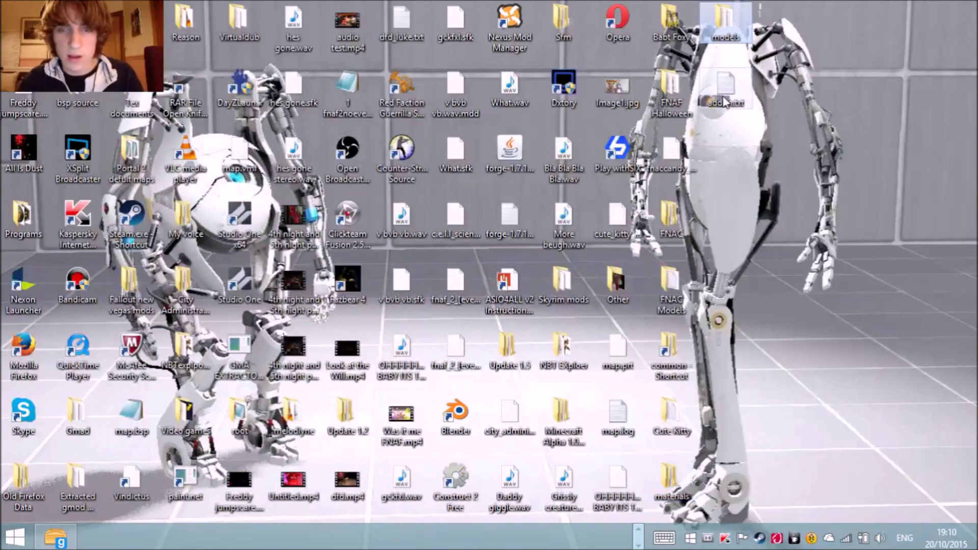
click(786, 131)
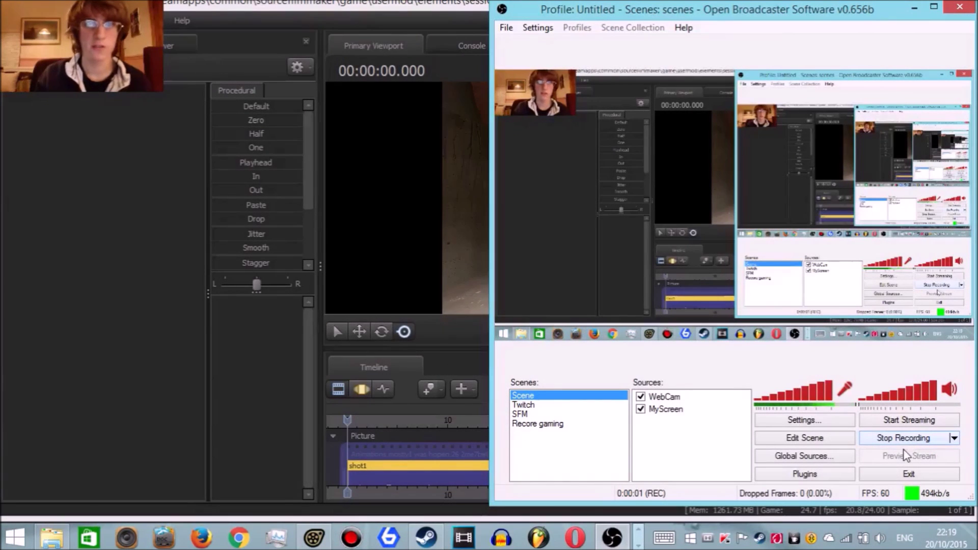
- Switch Source Filmmaker's viewport to the work camera and turn it toward the lockers
click(405, 6)
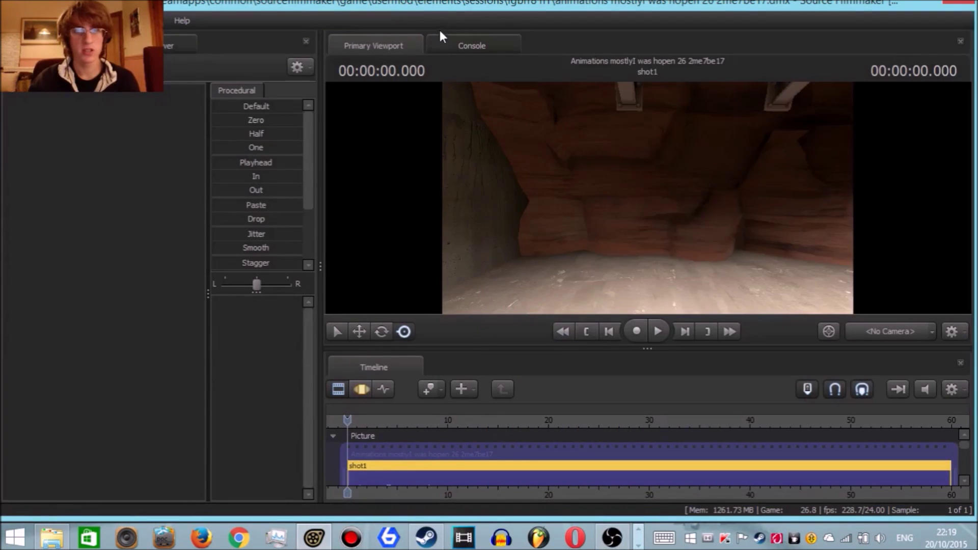
click(530, 181)
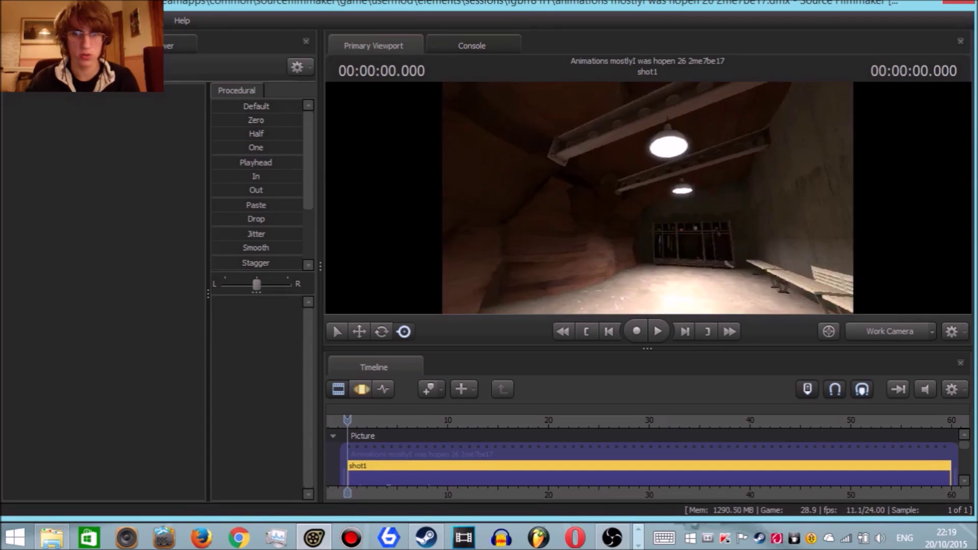
drag(530, 181, 601, 208)
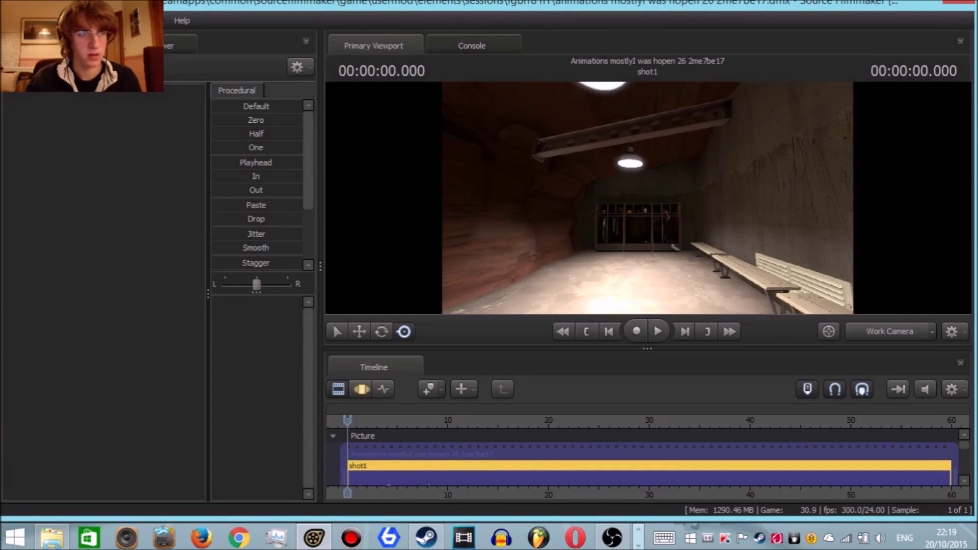
- Add guard_03.mdl as a new animation set via a 'guard' filter and move the camera closer
right_click(4, 88)
click(106, 106)
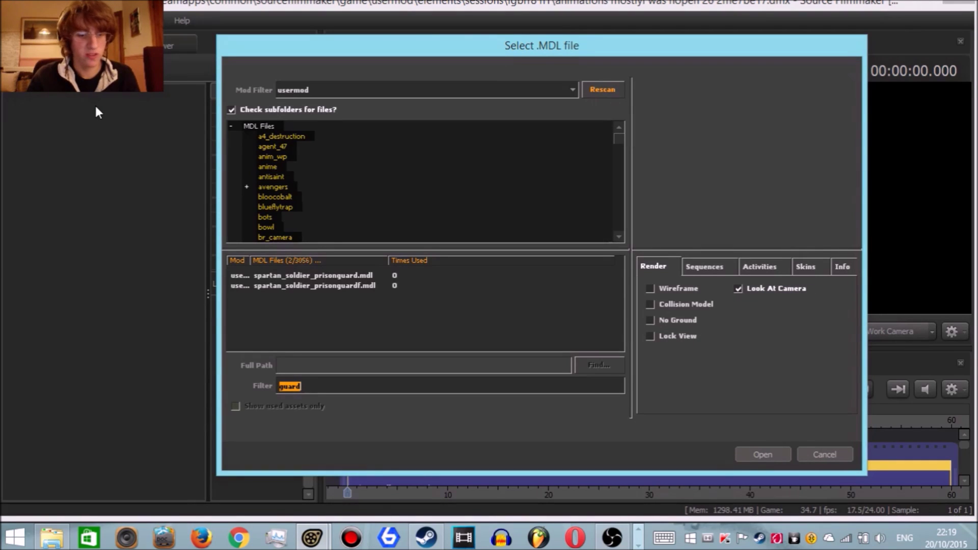
text(guar)
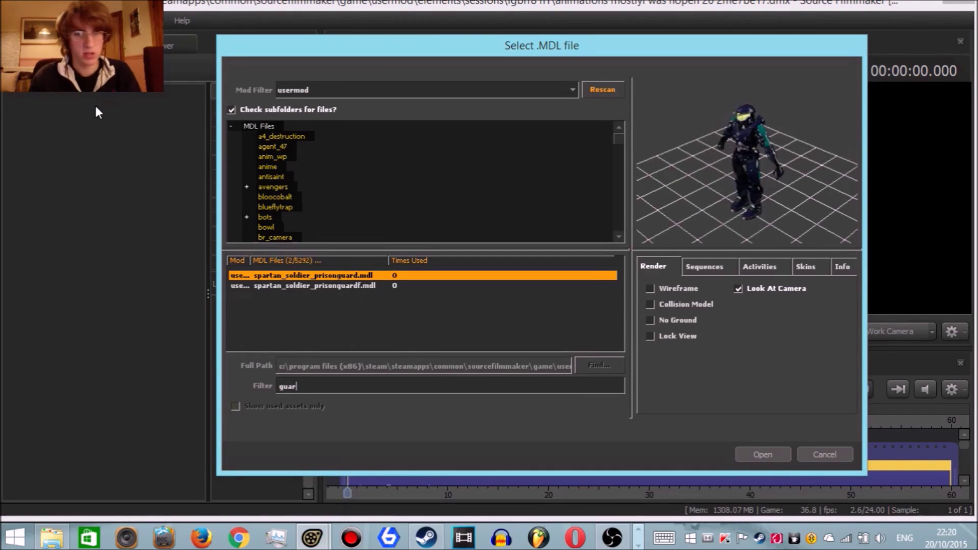
text(d)
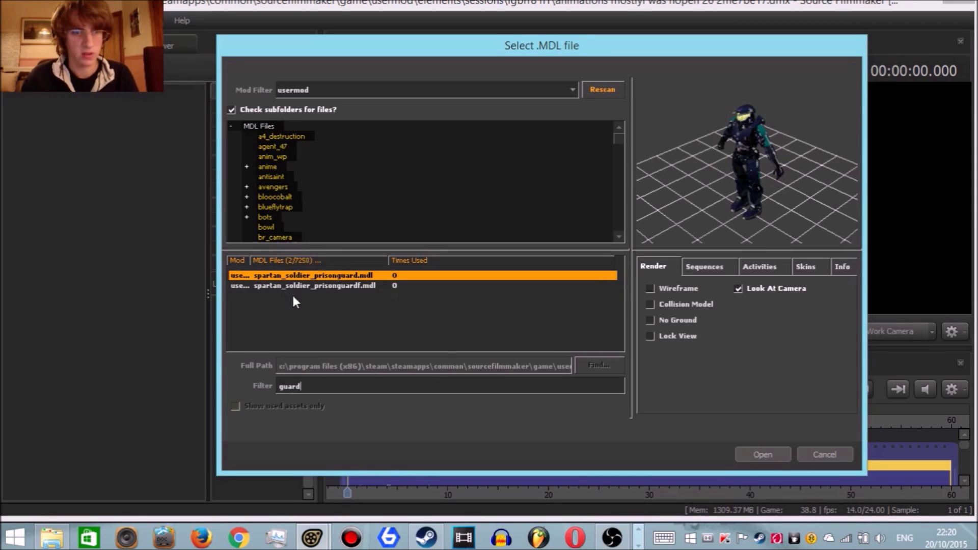
click(306, 315)
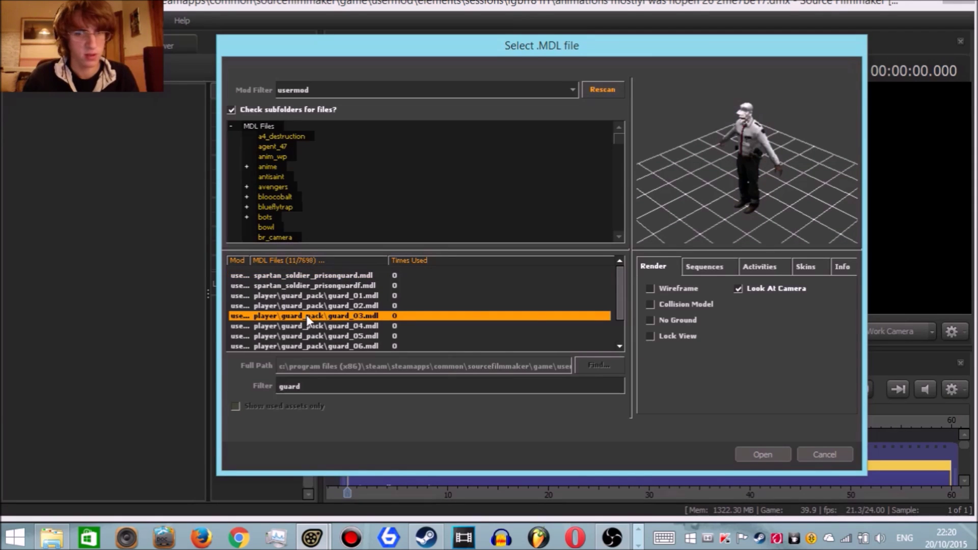
click(755, 454)
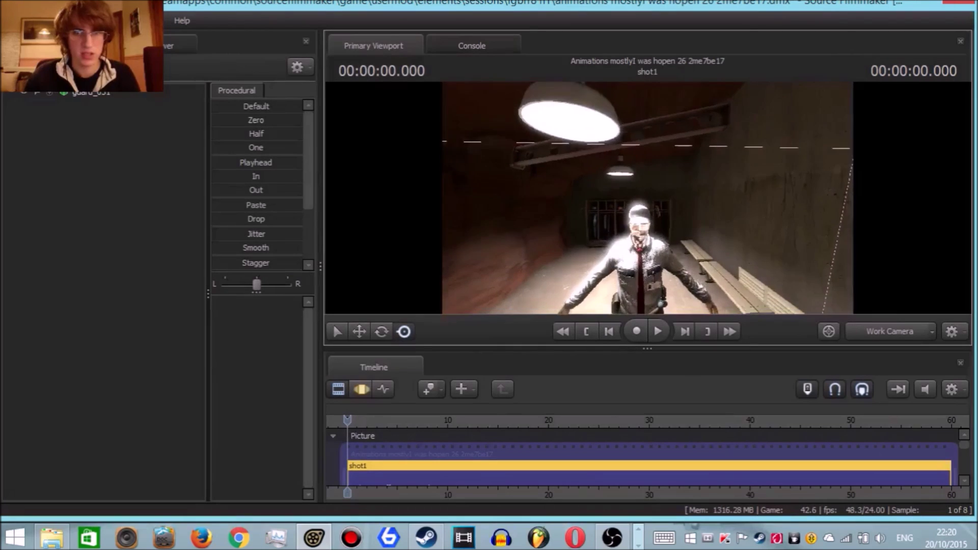
key(w)
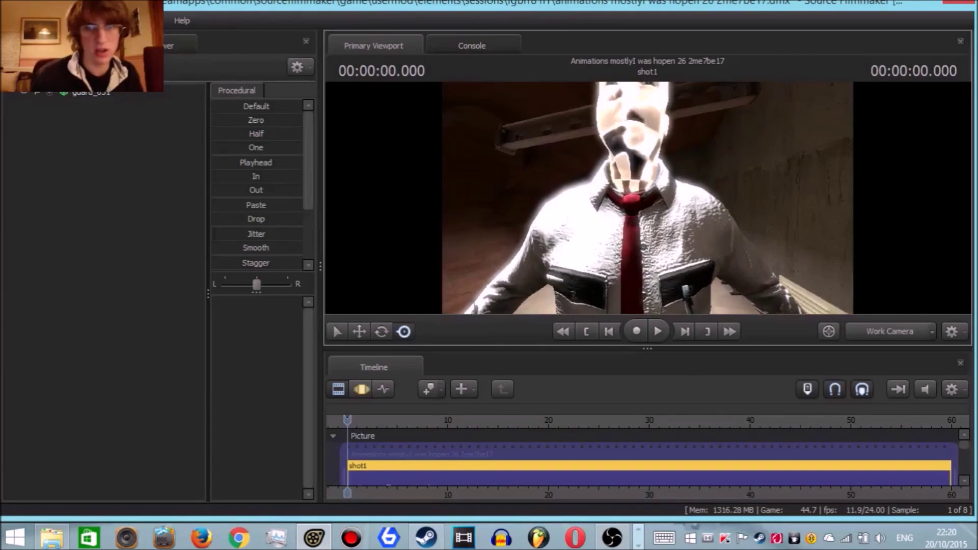
right_click(12, 92)
key(Escape)
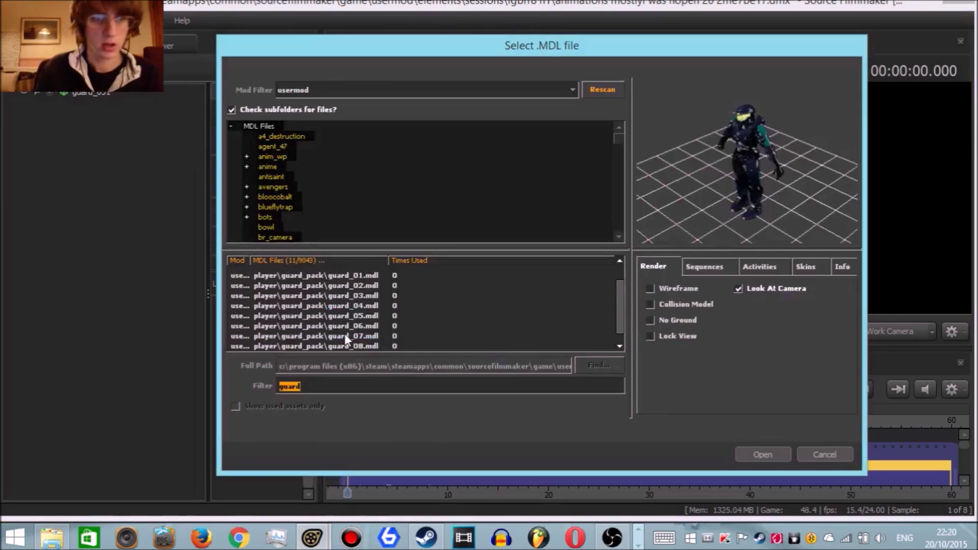
- Reopen the model picker, delete the 'guard' filter to list 859 usermod models, open Mod Filter
click(344, 335)
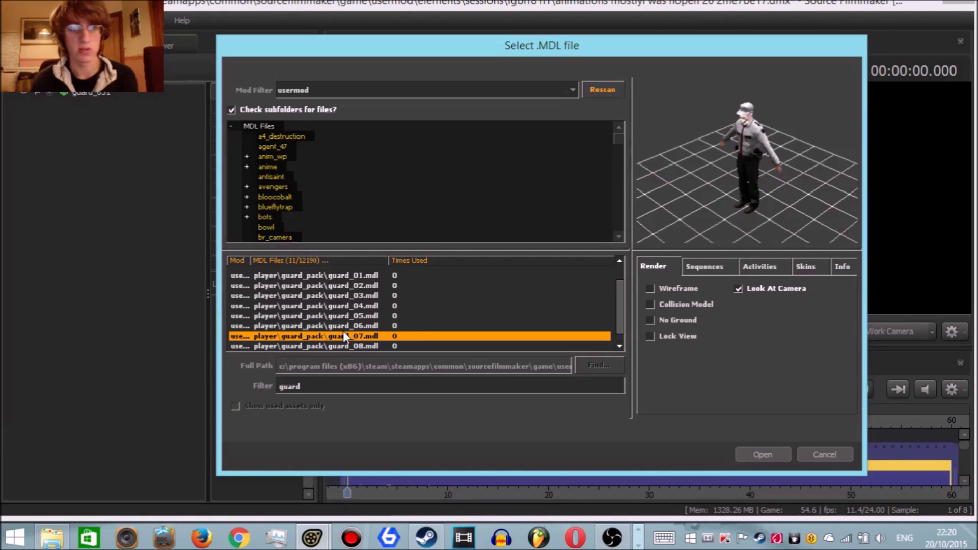
click(469, 130)
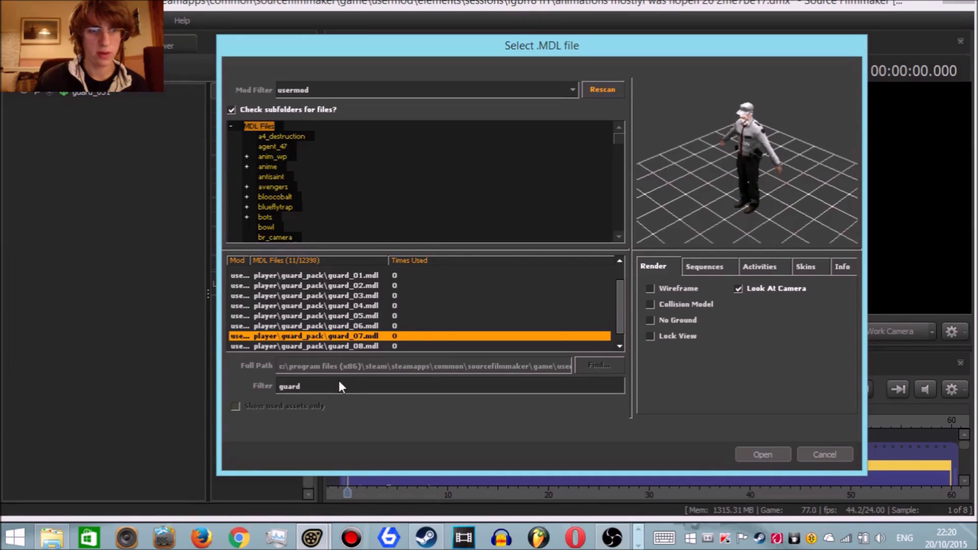
scroll(315, 332, down, 1)
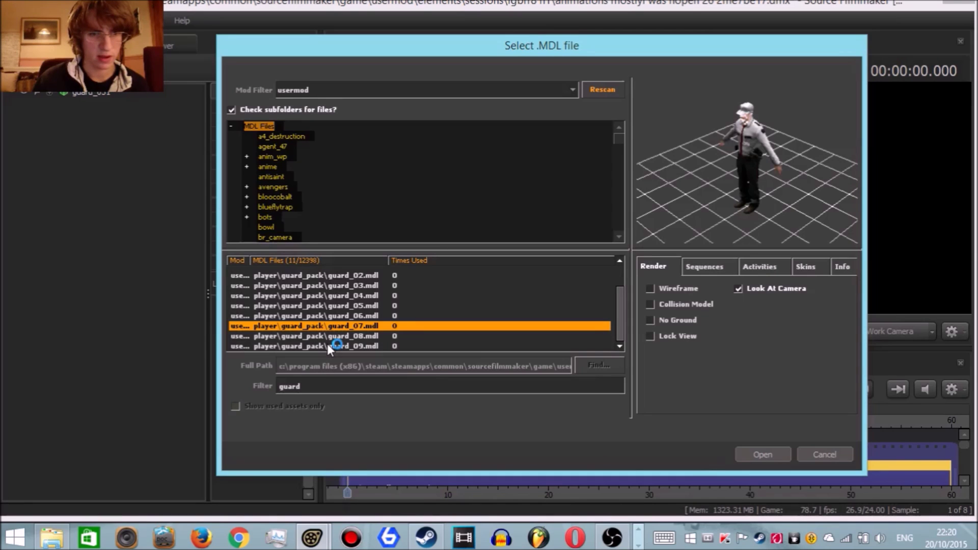
click(327, 346)
drag(326, 385, 250, 386)
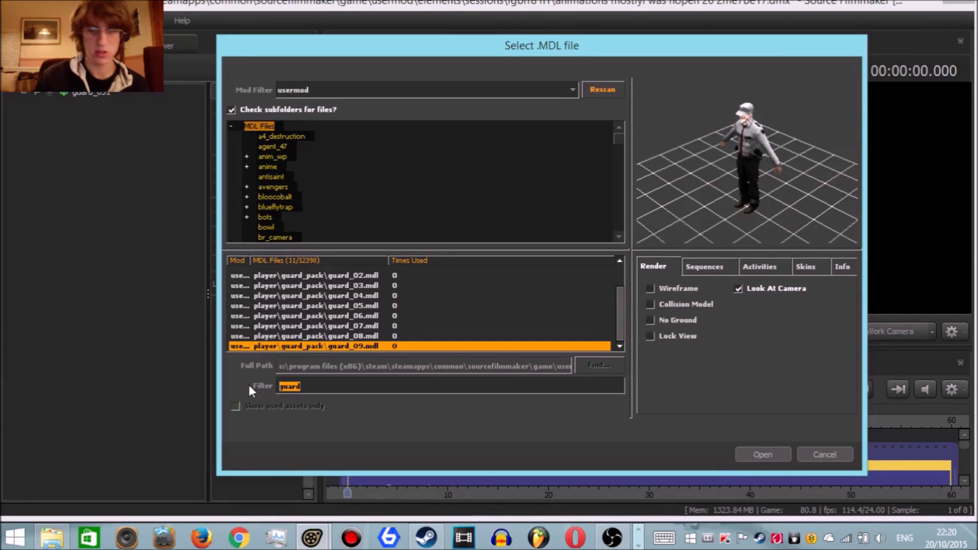
key(BackSpace)
click(339, 95)
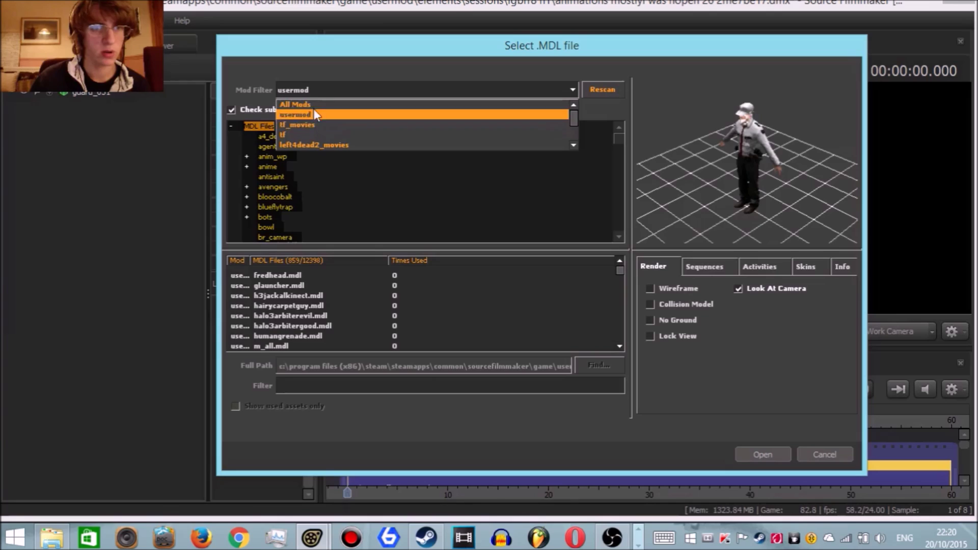
- Filter the model picker to workshop and preview the blueflytrap darksouls2 weapon model
scroll(313, 108, down, 2)
click(313, 135)
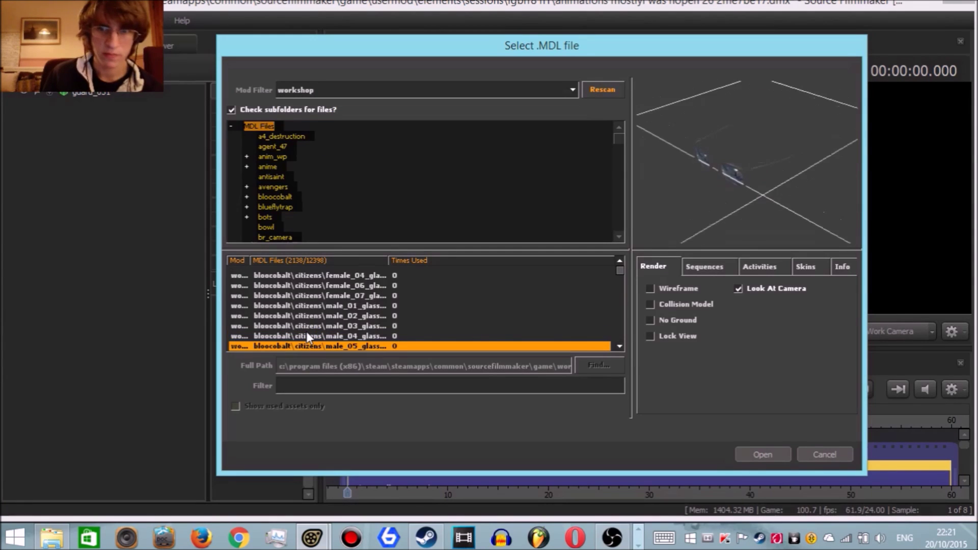
scroll(307, 331, down, 4)
click(307, 285)
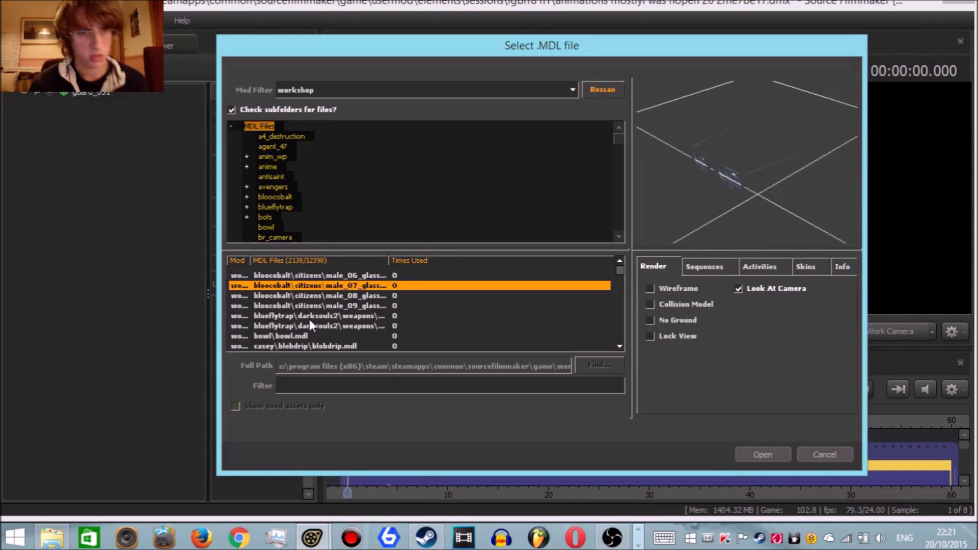
- Preview the bowl model, then the characters\hostage_01.mdl model
scroll(311, 316, up, 1)
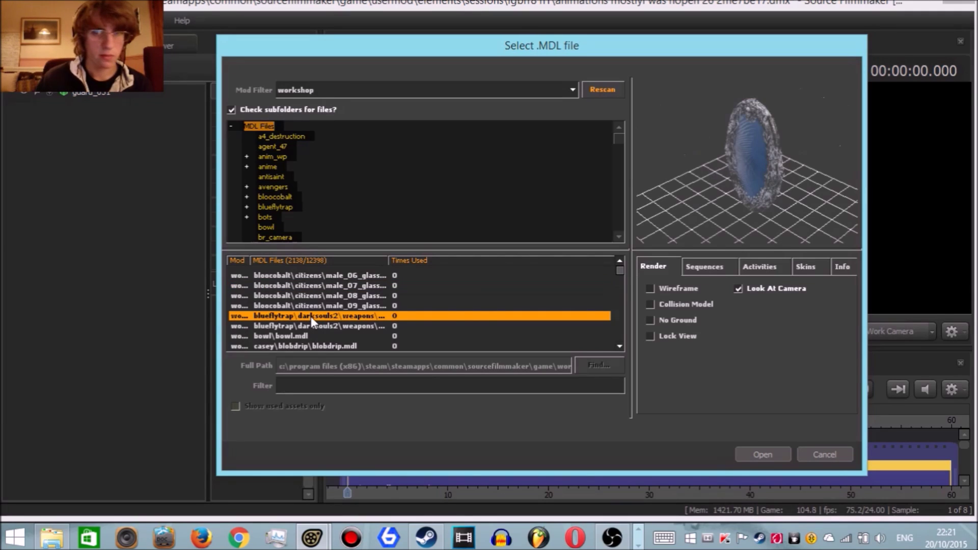
key(Down)
key(Down)
key(Down)
key(Down)
key(Down)
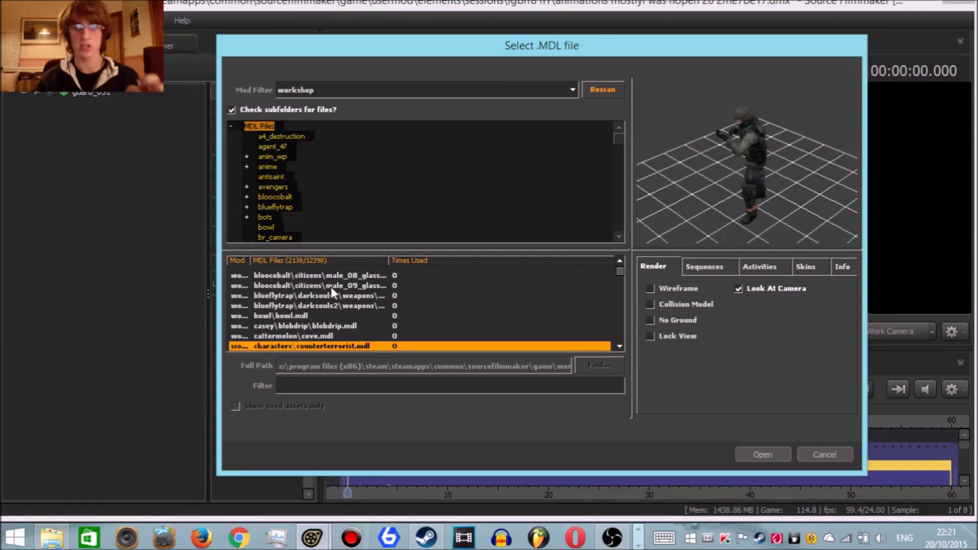
scroll(423, 305, down, 1)
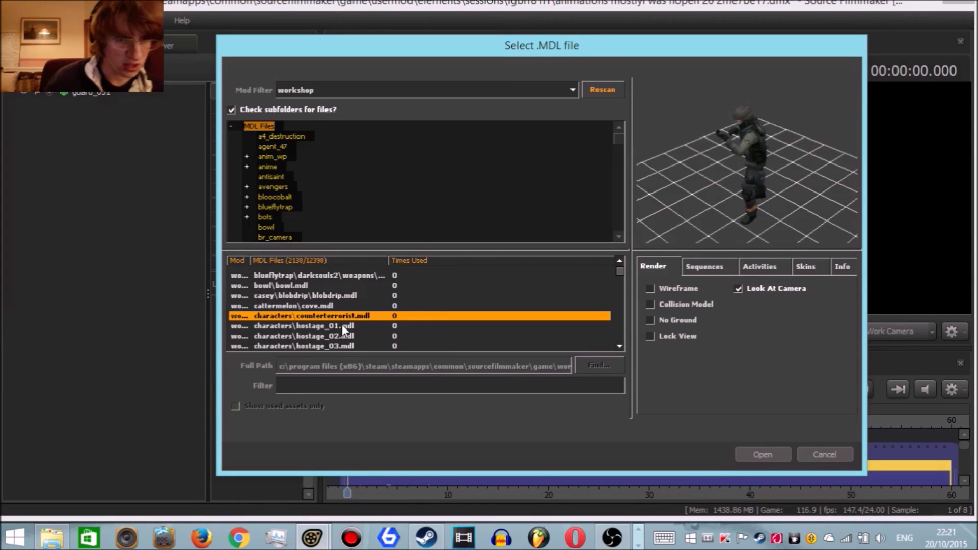
scroll(342, 324, down, 1)
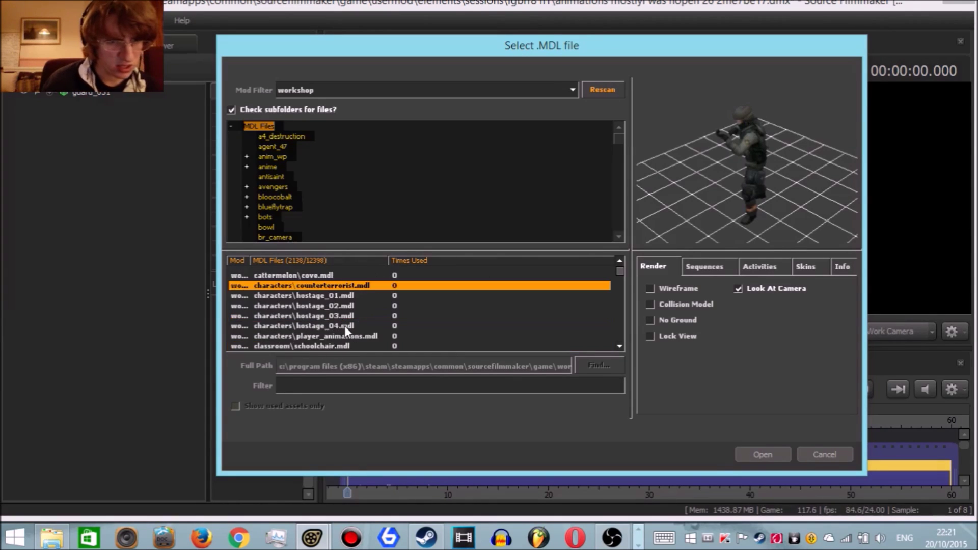
click(334, 295)
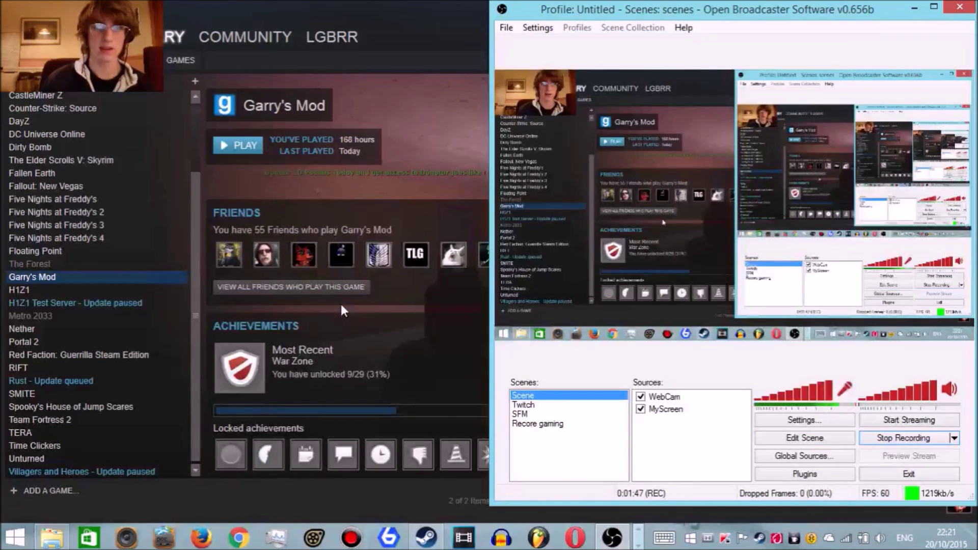
- Minimise OBS so Steam's Garry's Mod library page shows in full
click(915, 9)
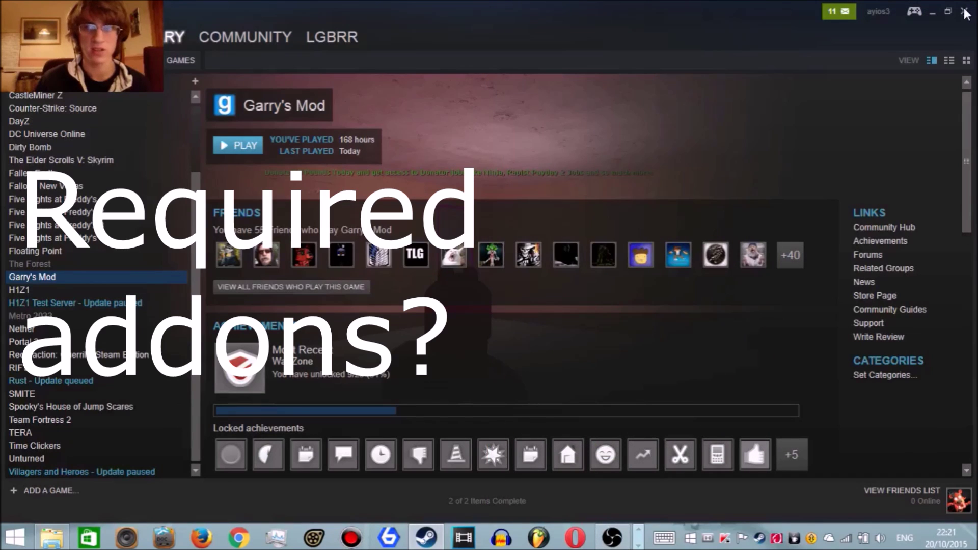